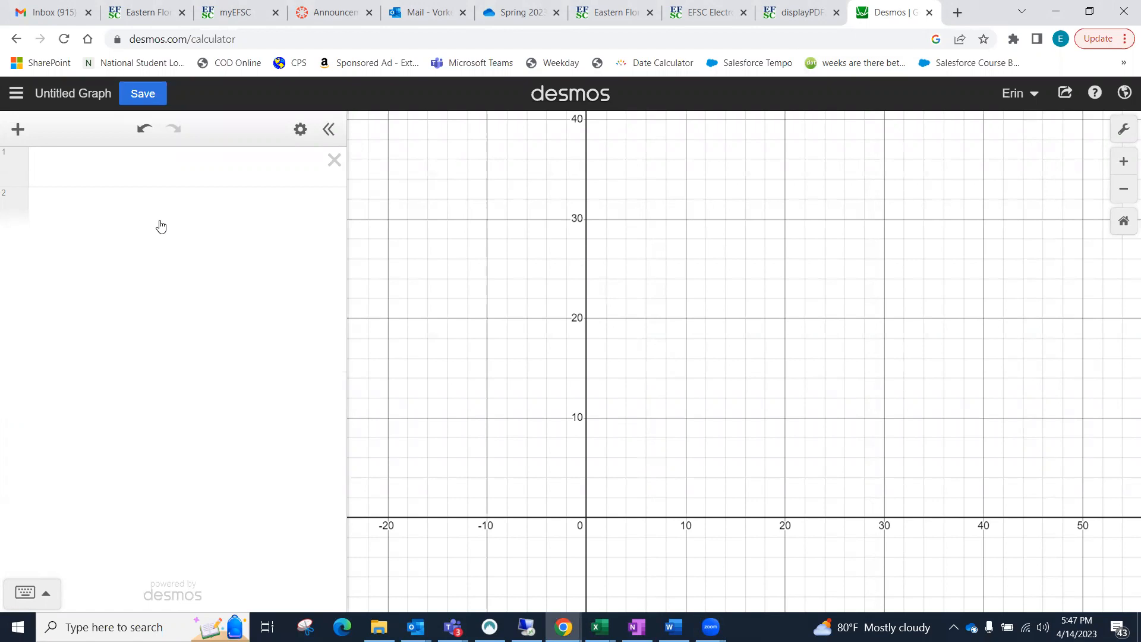
Step: Add a table and enter the x1 values 0, 1, 2, 3, 4 and 5
left_click(18, 130)
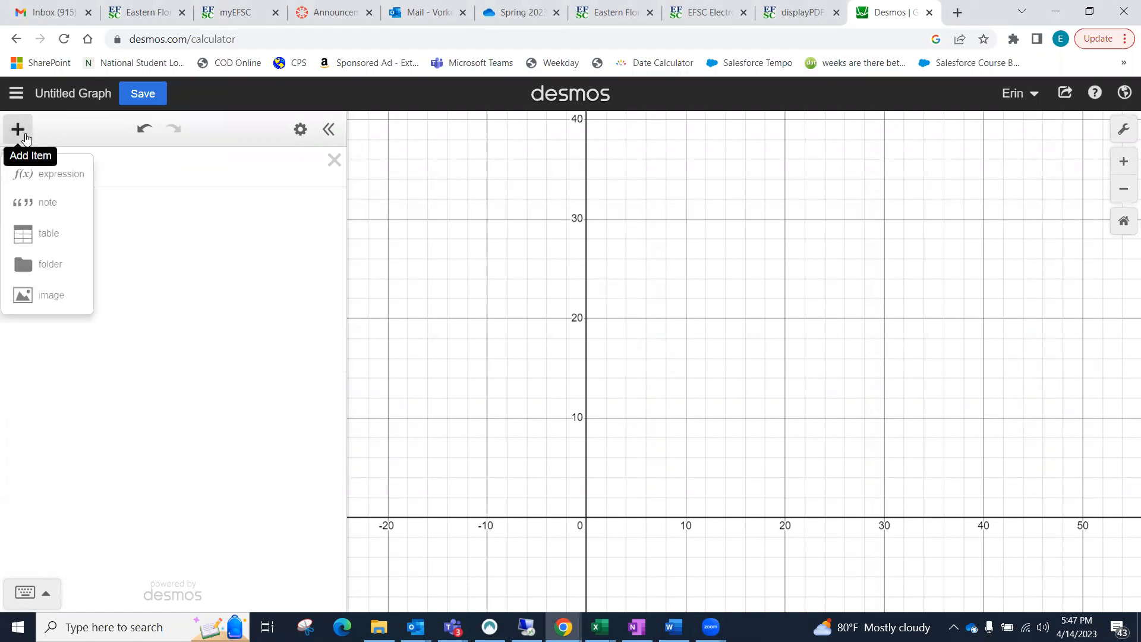
left_click(43, 234)
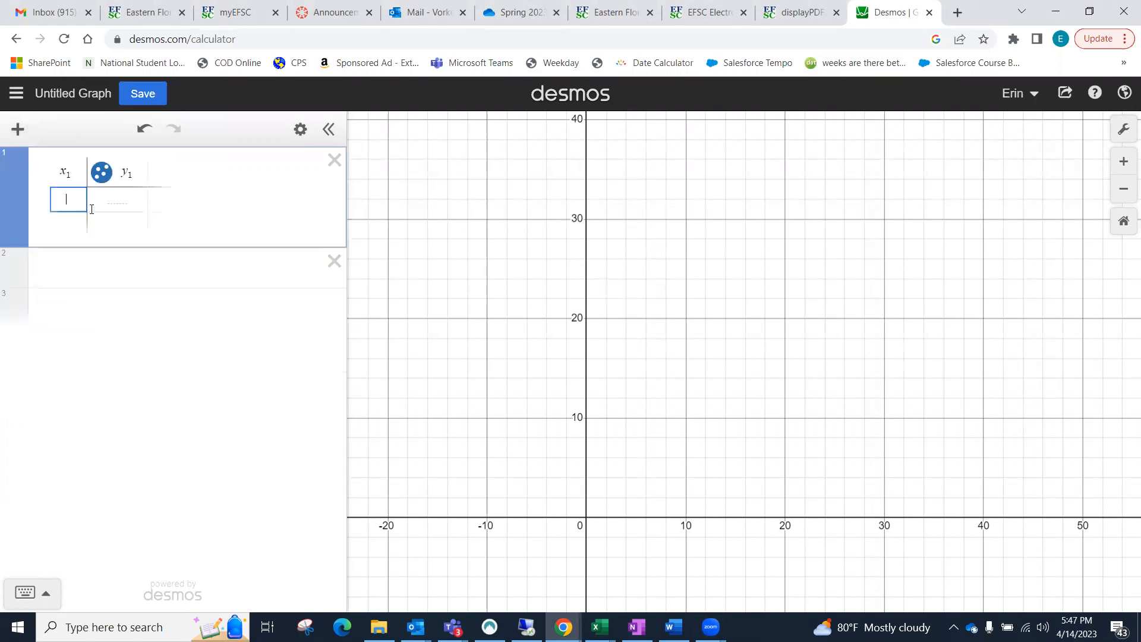
type("0")
key("Return")
type("1")
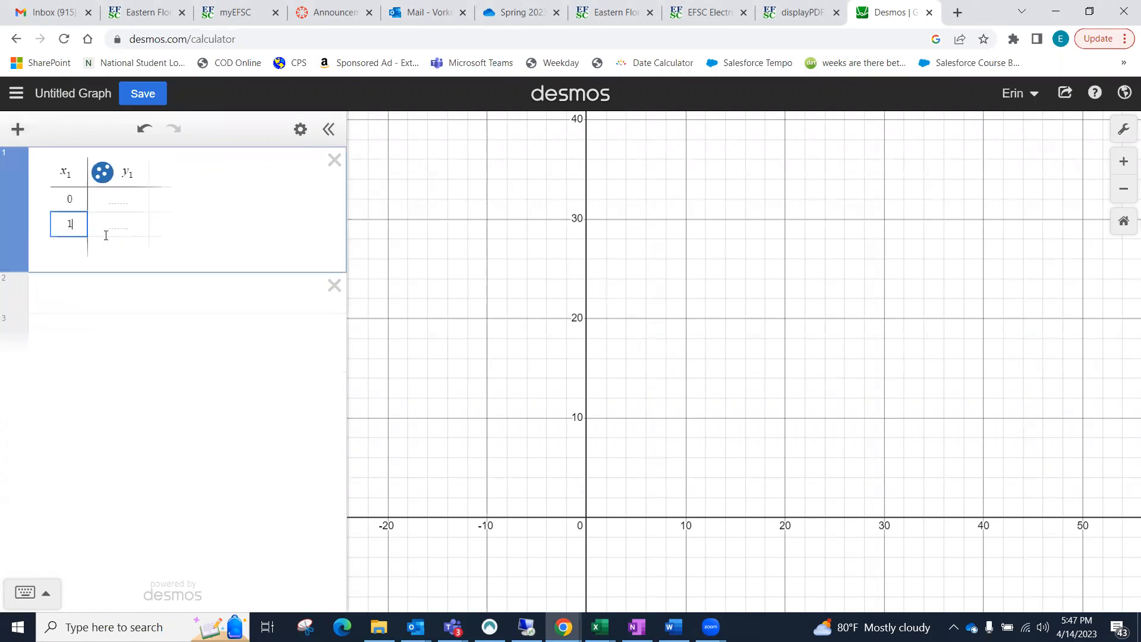
key("Return")
type("2 3")
key("Return")
type("4")
key("Return")
type("5")
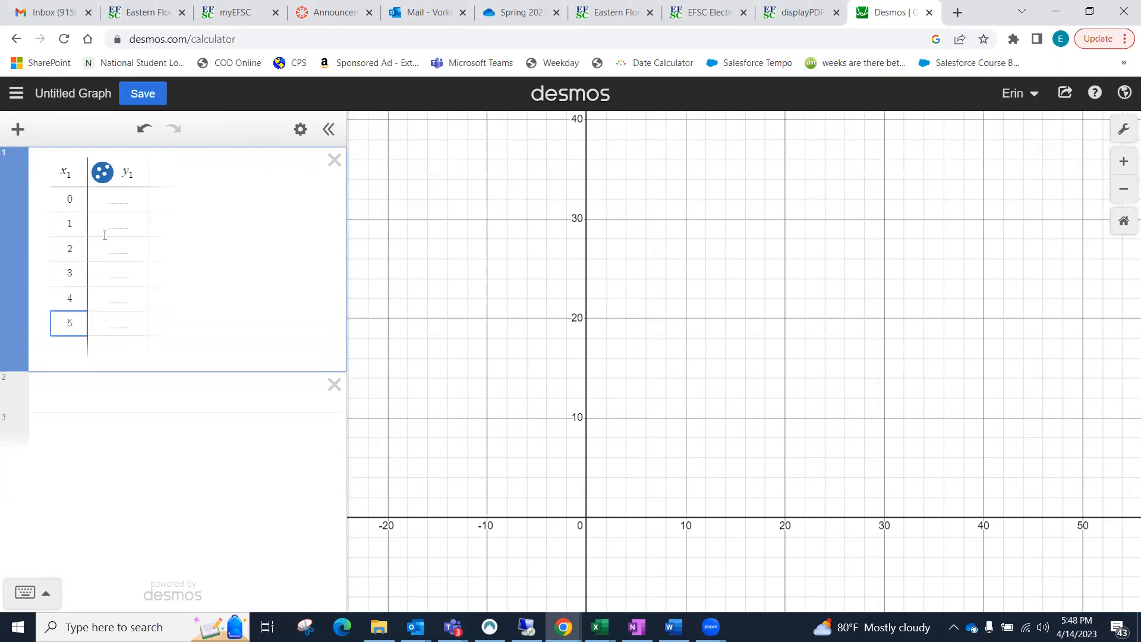
Step: Fill the table's y1 column with 87, 72, 71, 68, 45 and 33 for x1 values 0 through 5
left_click(116, 203)
type("87")
key("Return")
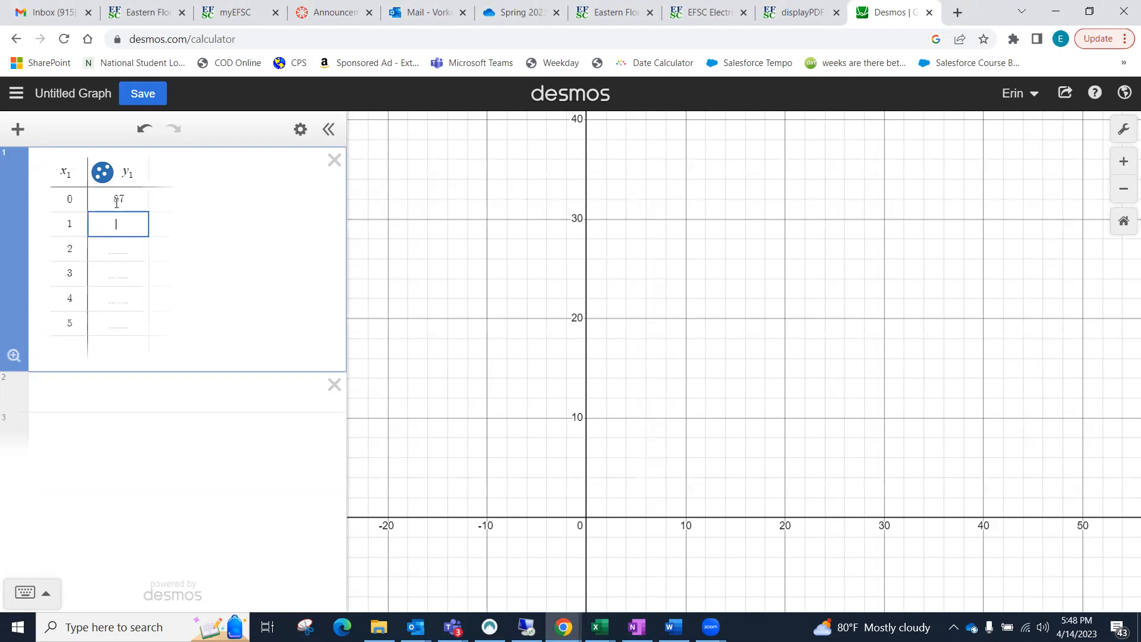
type("72")
key("Return")
type("71")
key("Return")
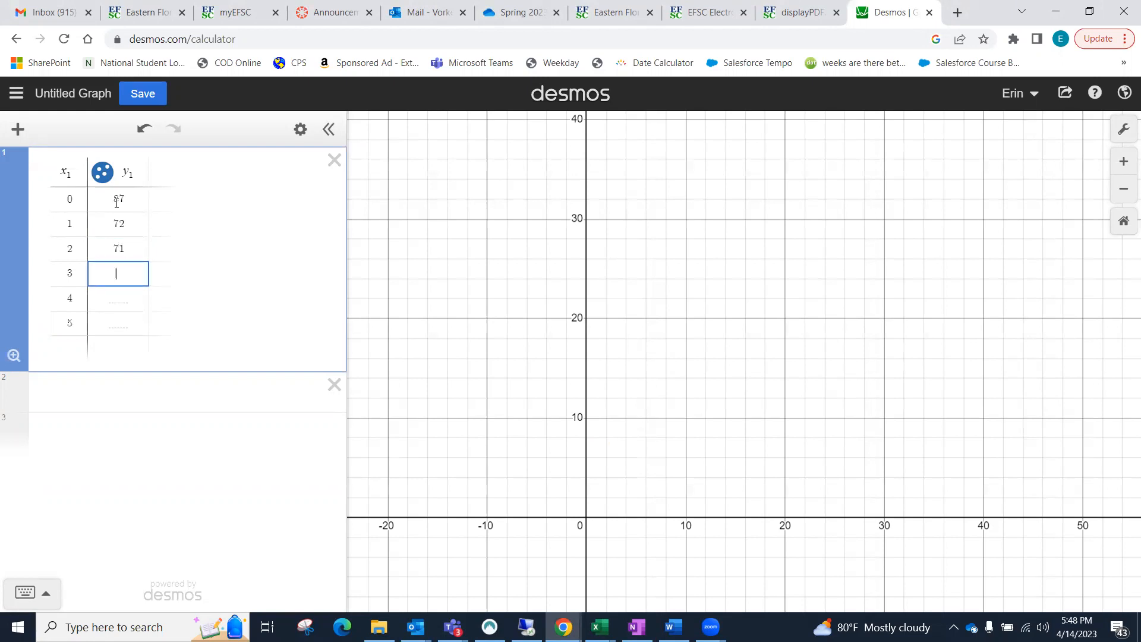
type("68")
key("Return")
type("45")
key("Return")
type("33")
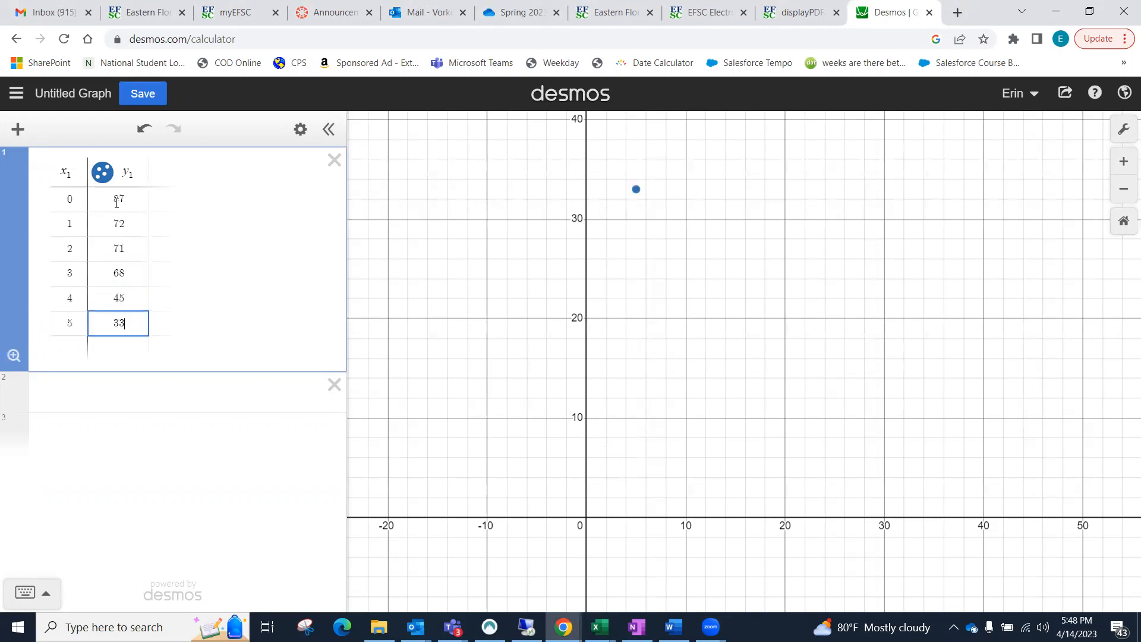
left_click(740, 347)
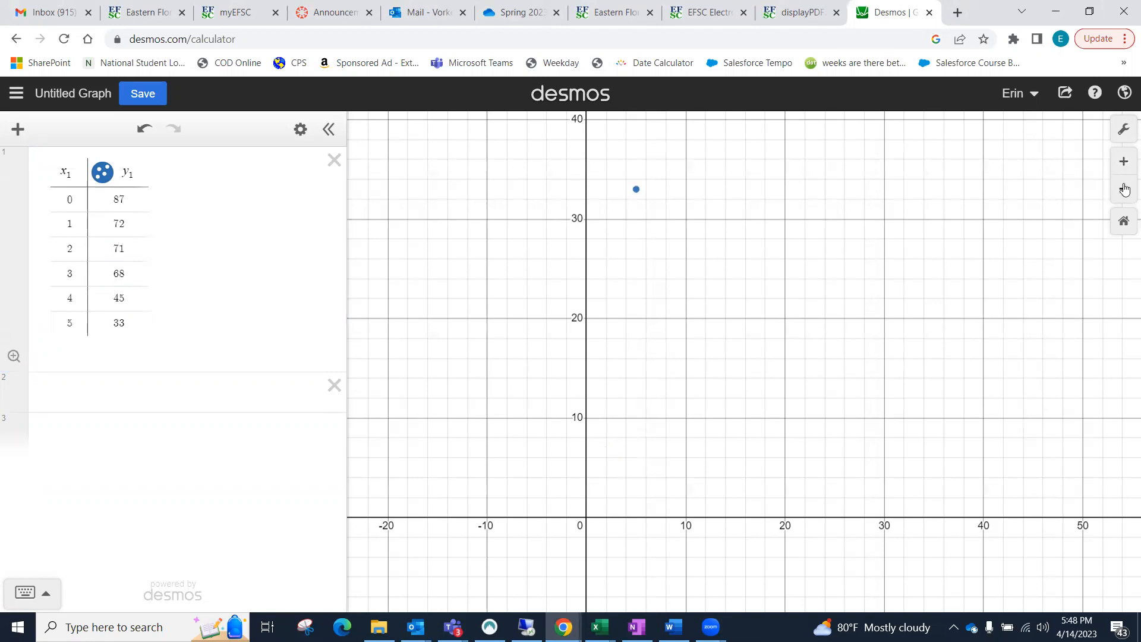
Step: Set the graph's y-axis upper limit to 100 so the scatterplot points fit
left_click(1124, 131)
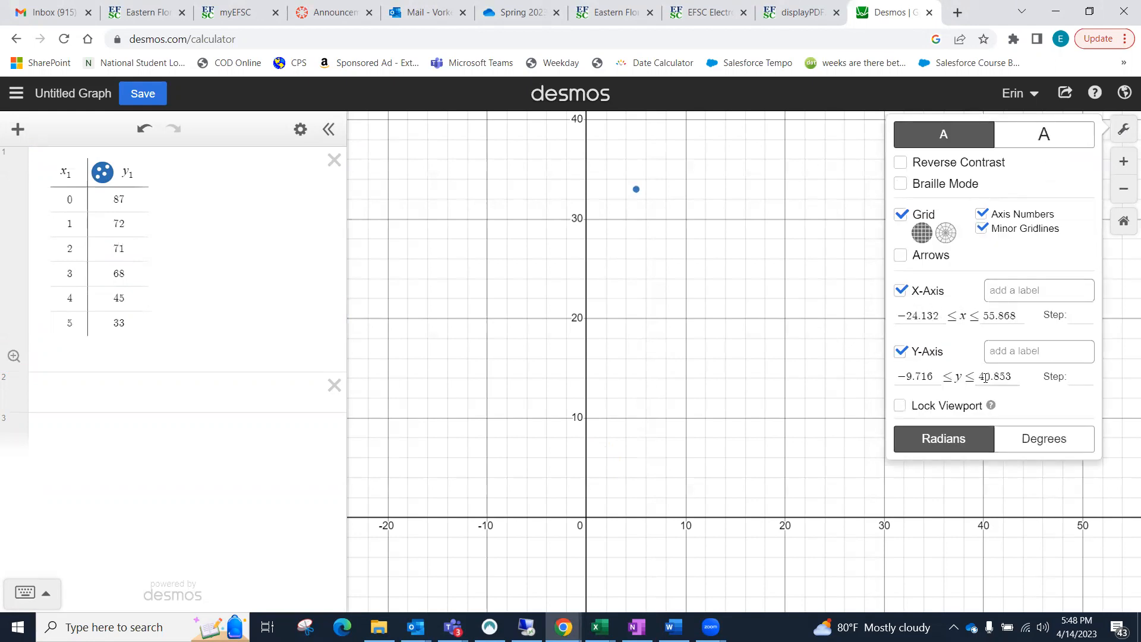
left_click(1004, 376)
left_click_drag(1012, 376, 973, 376)
type("100")
left_click(796, 404)
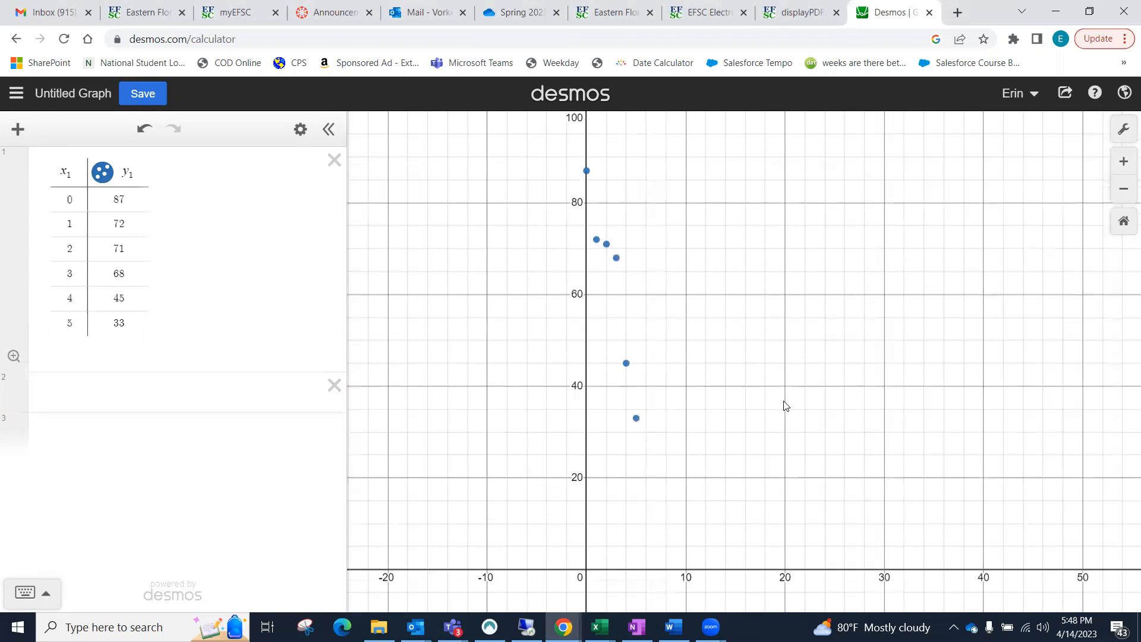
left_click_drag(687, 285, 739, 295)
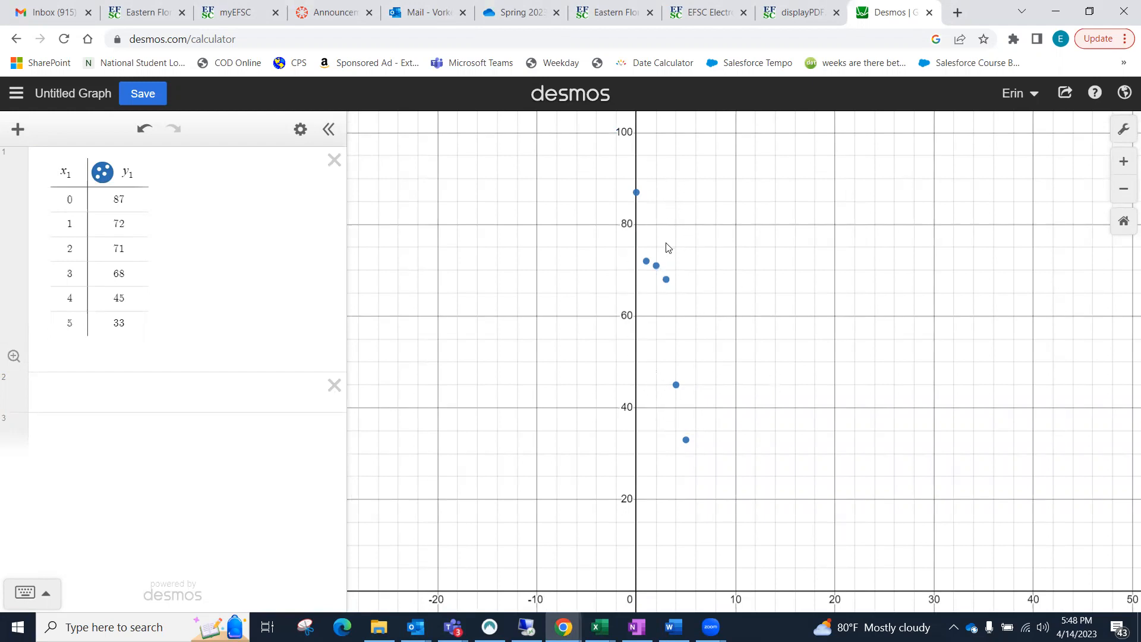
Step: Switch to the Canvas course and open the Endangered Animal Project from its assignments to see the required regression equations
left_click(118, 391)
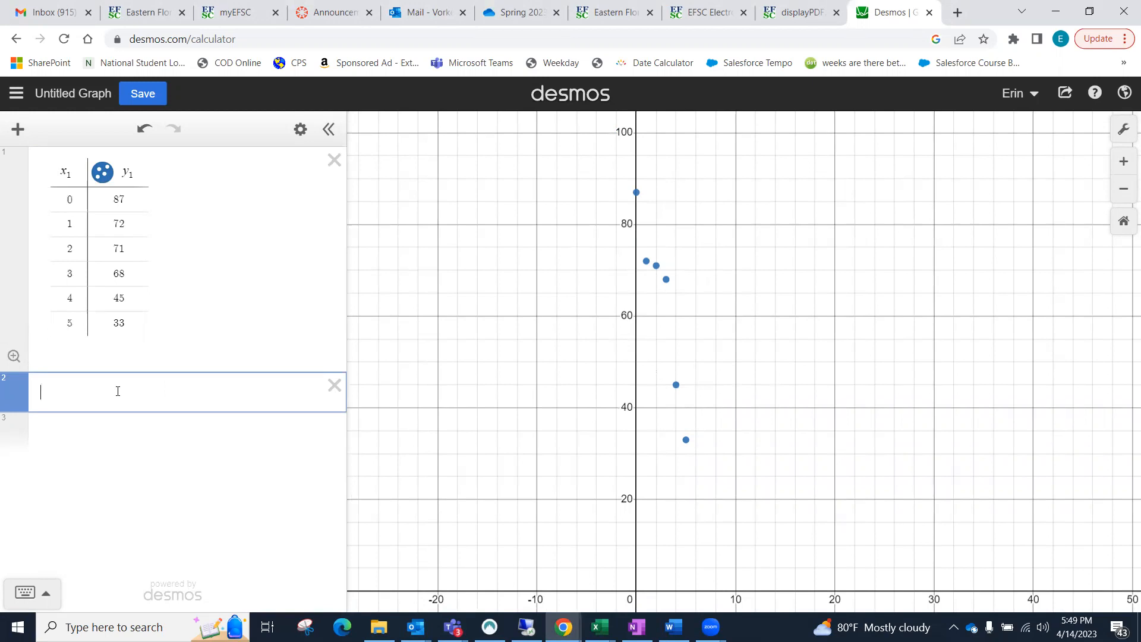
left_click(294, 17)
left_click(981, 108)
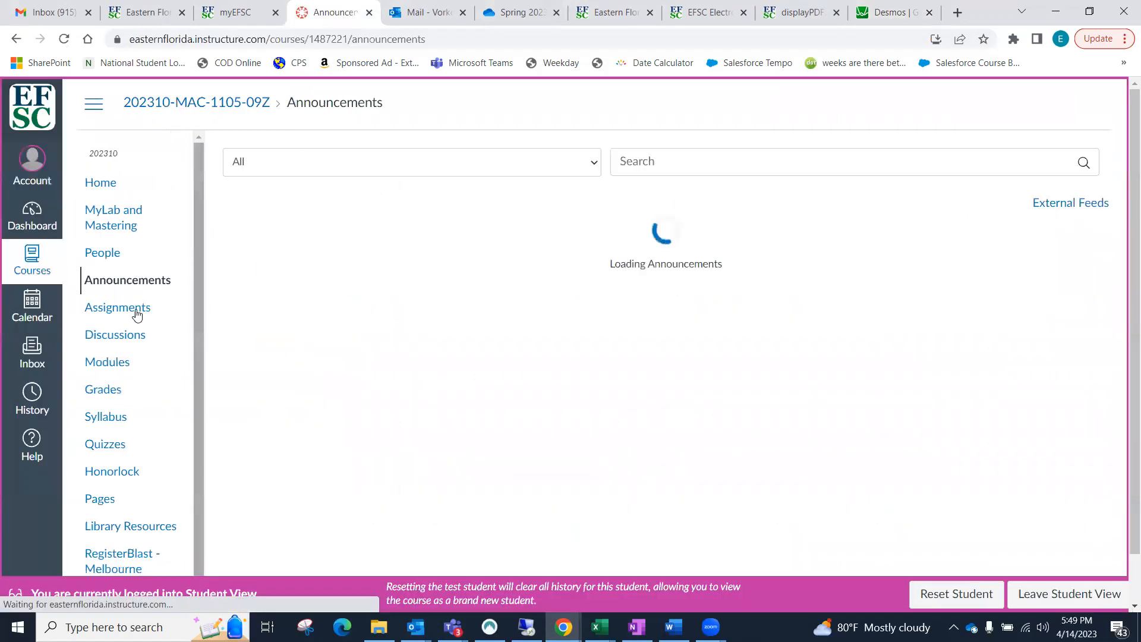
left_click(114, 307)
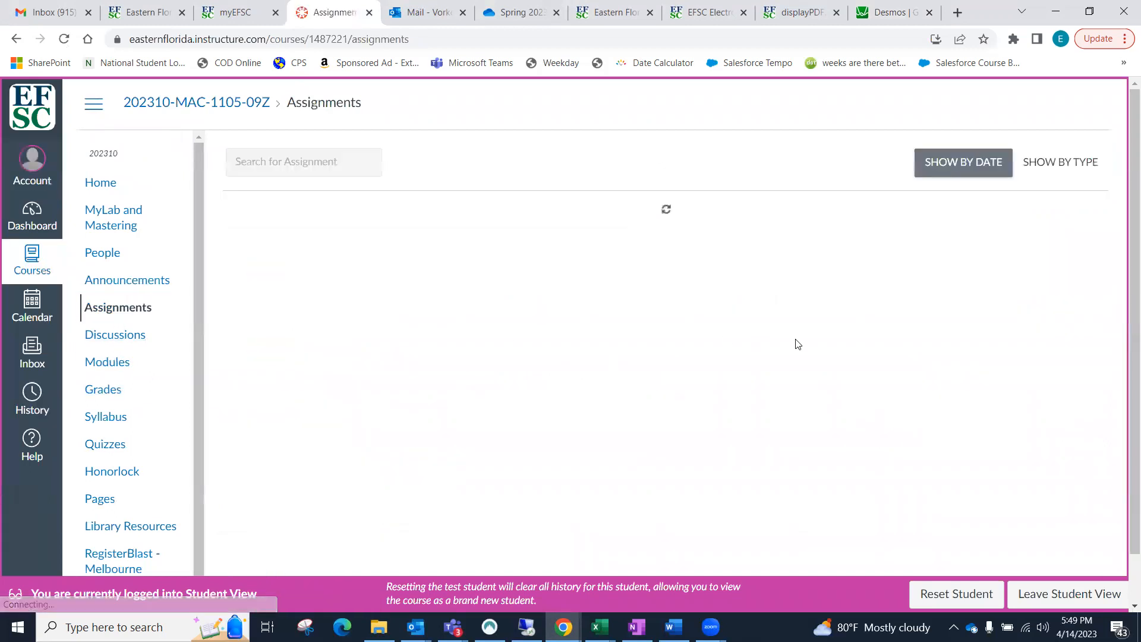
scroll(441, 215, "down", 9)
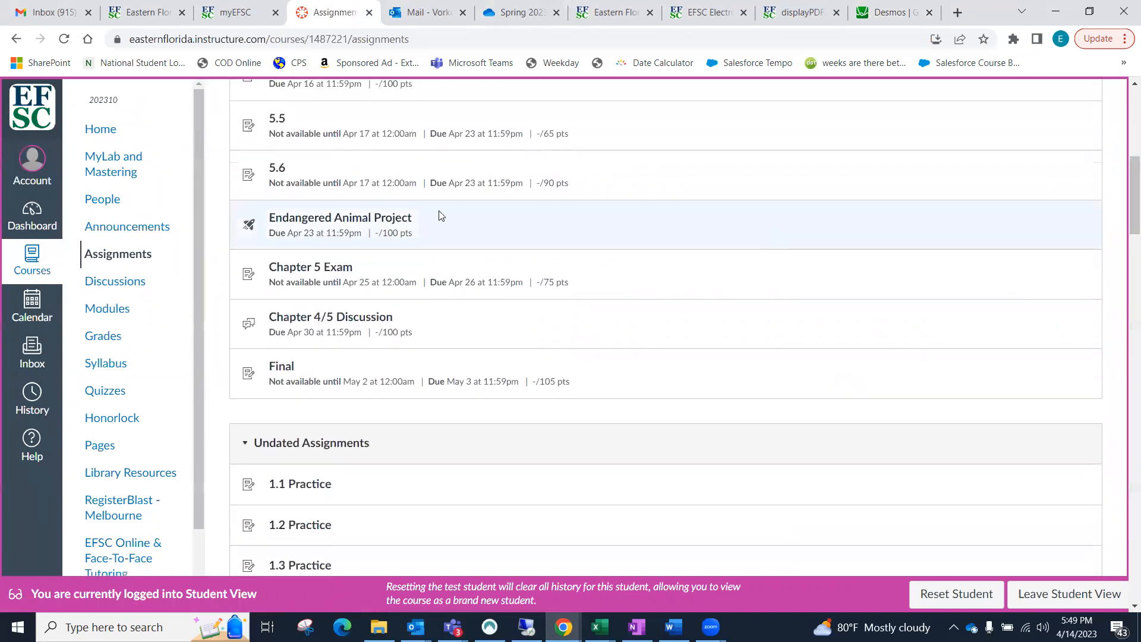
left_click(395, 220)
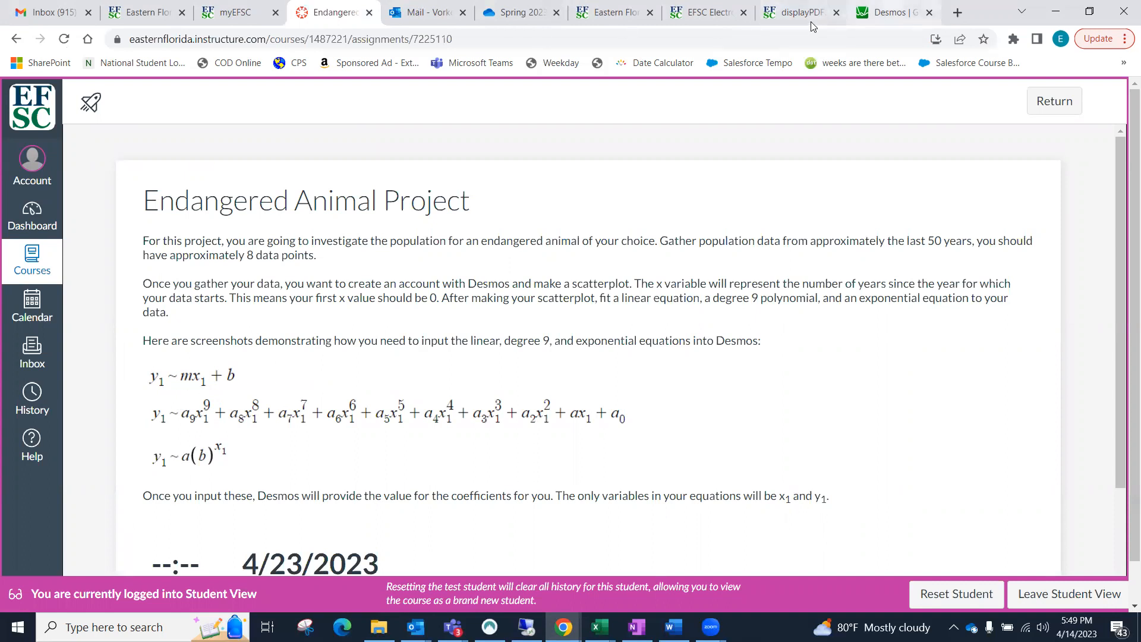
Step: Switch back to Desmos and enter the linear regression y1 ~ mx1 + b below the table
left_click(889, 13)
type("y")
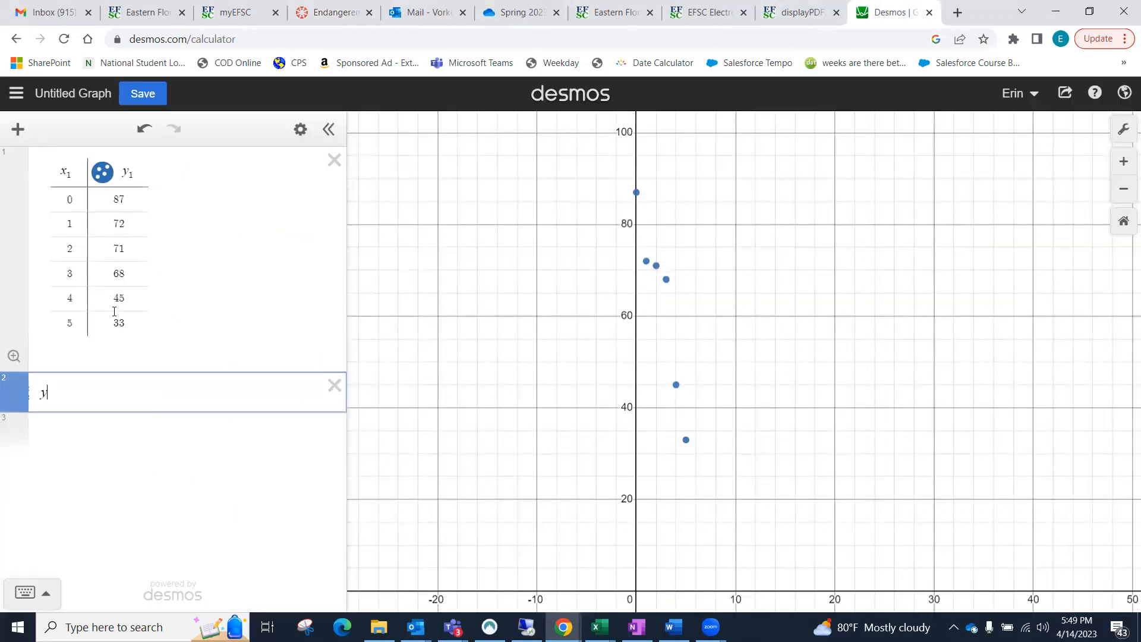
type("1~mx1+b")
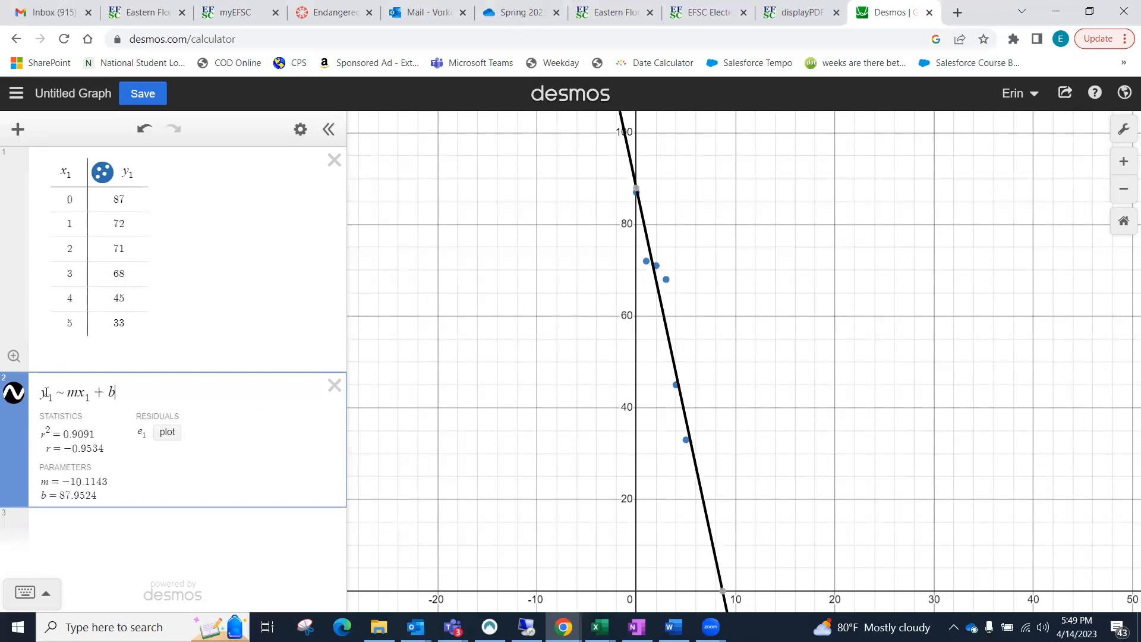
Step: Compare the linear regression's variables with the table headings and examine its fitted parameters m and b
left_click_drag(133, 177, 118, 174)
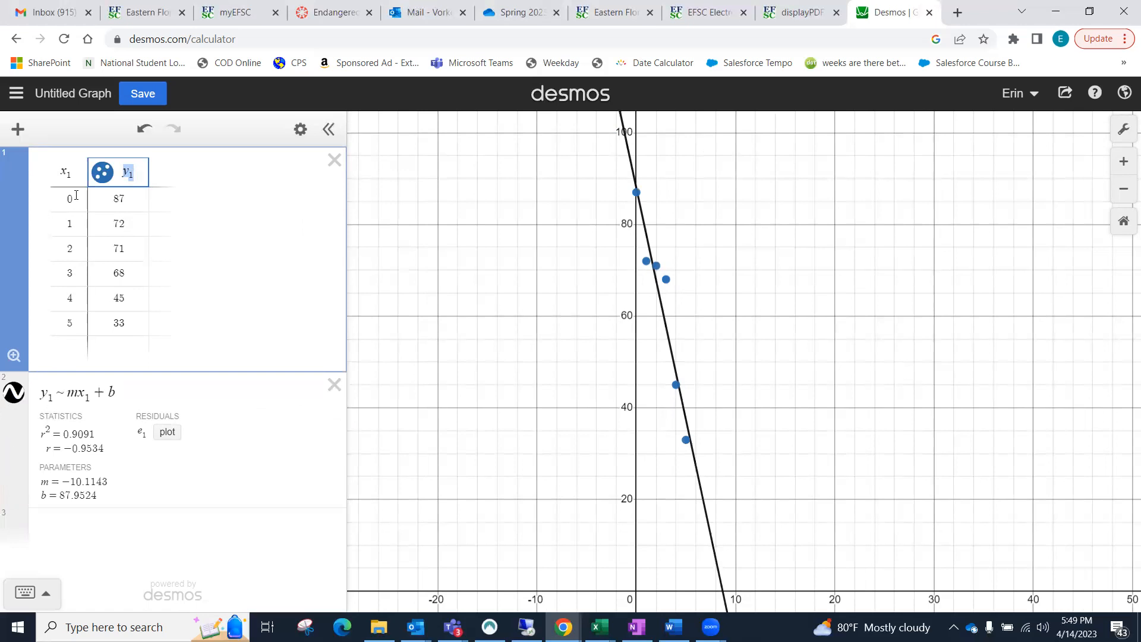
left_click(73, 175)
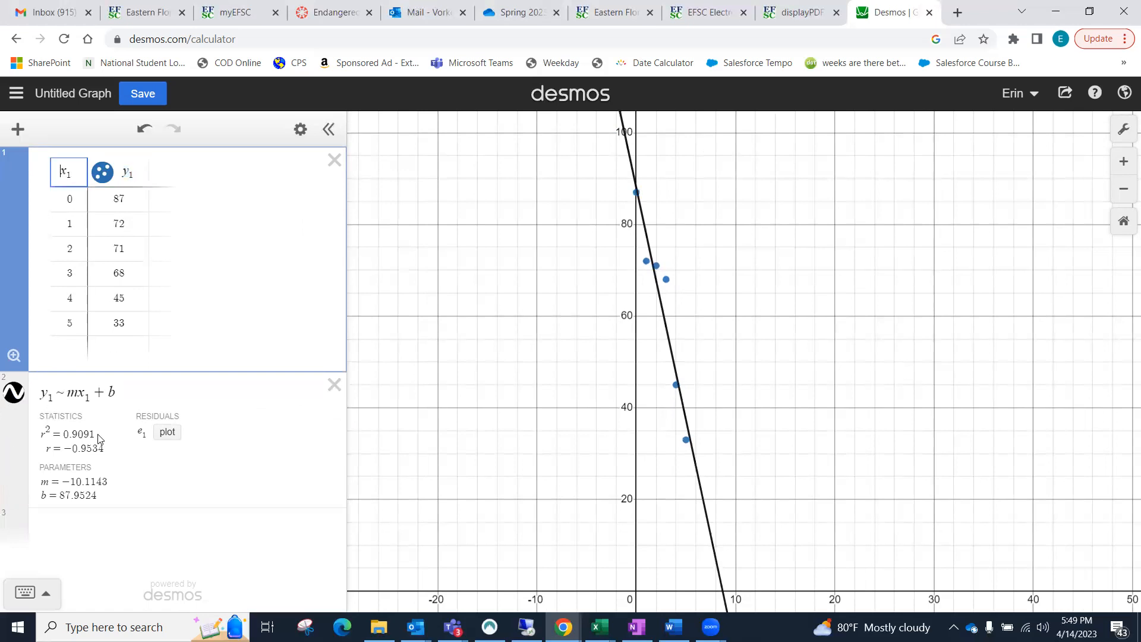
left_click_drag(80, 395, 92, 399)
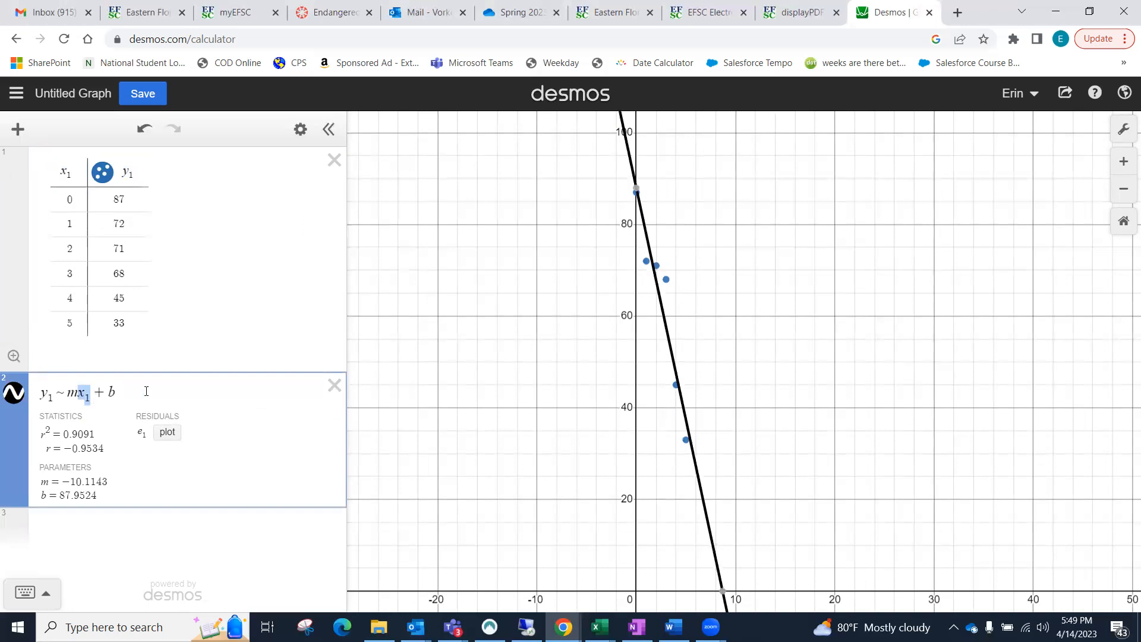
left_click_drag(47, 480, 106, 496)
left_click(107, 495)
left_click_drag(60, 481, 119, 481)
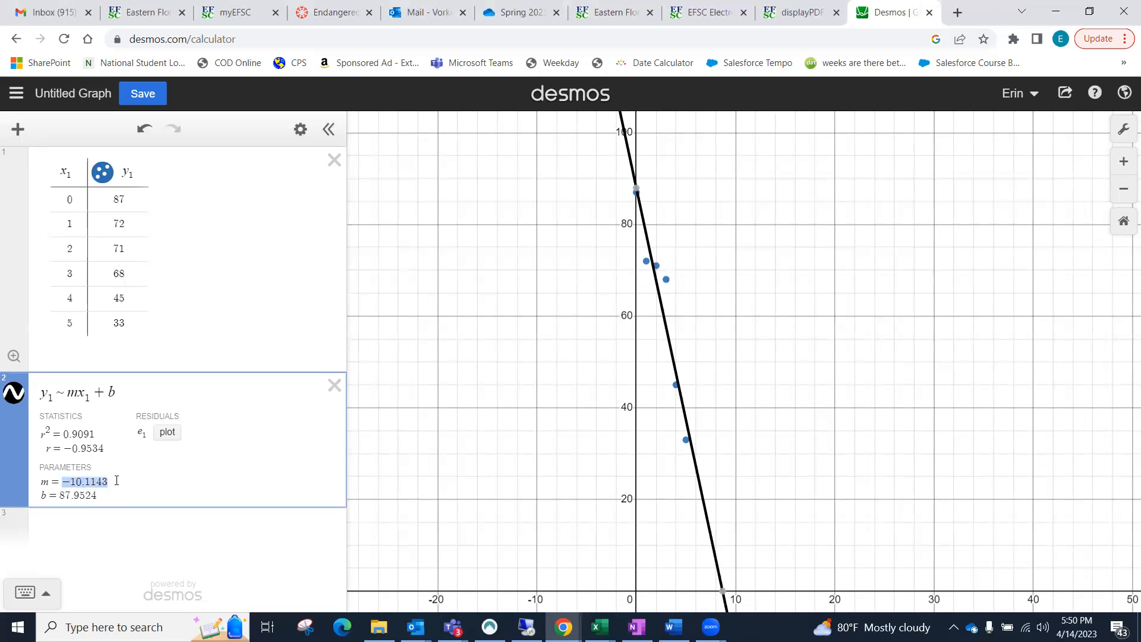
left_click_drag(58, 494, 98, 495)
left_click(109, 494)
Step: Consult the project instructions in Canvas, add the exponential regression y1 ~ a(b)^x1 in Desmos, and examine its parameters a and b
left_click(326, 23)
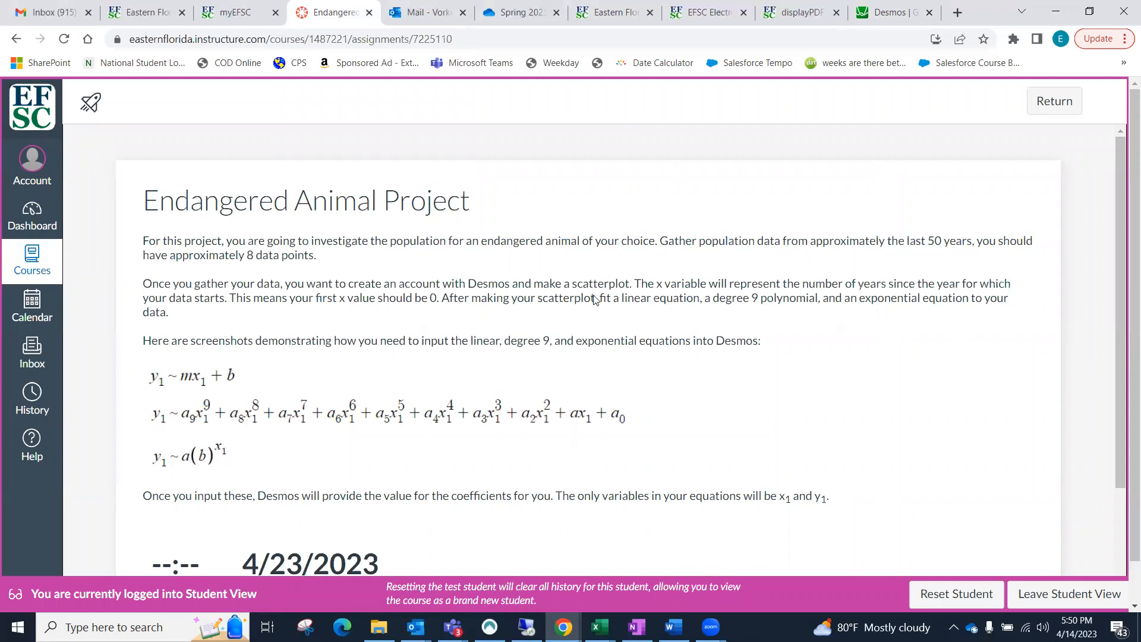
left_click(881, 22)
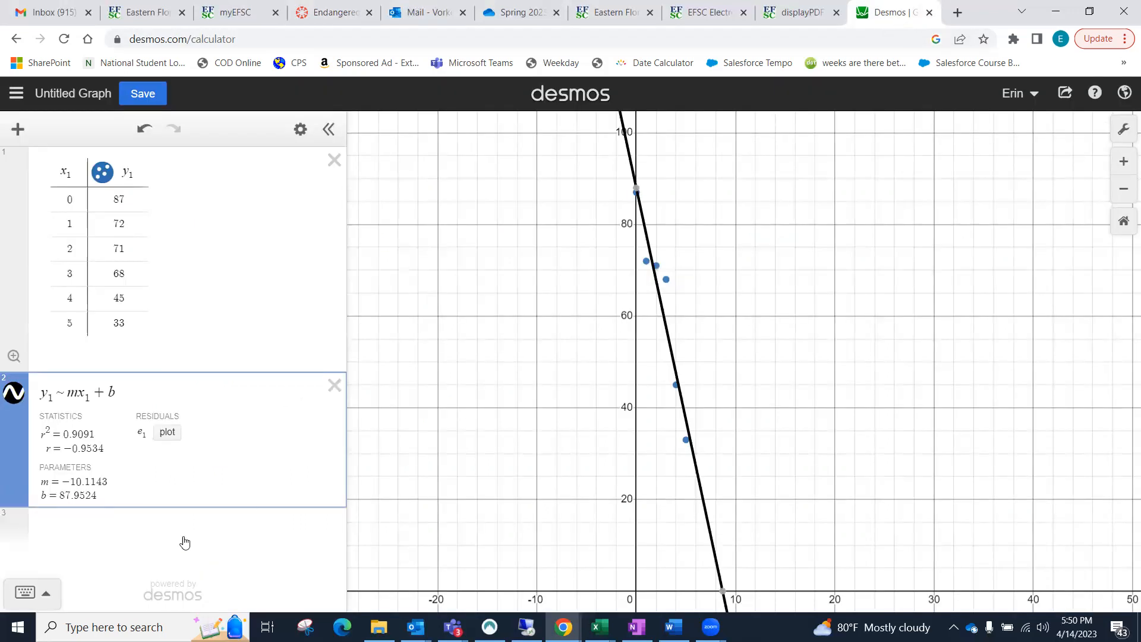
left_click(91, 523)
type("y1 ~ ")
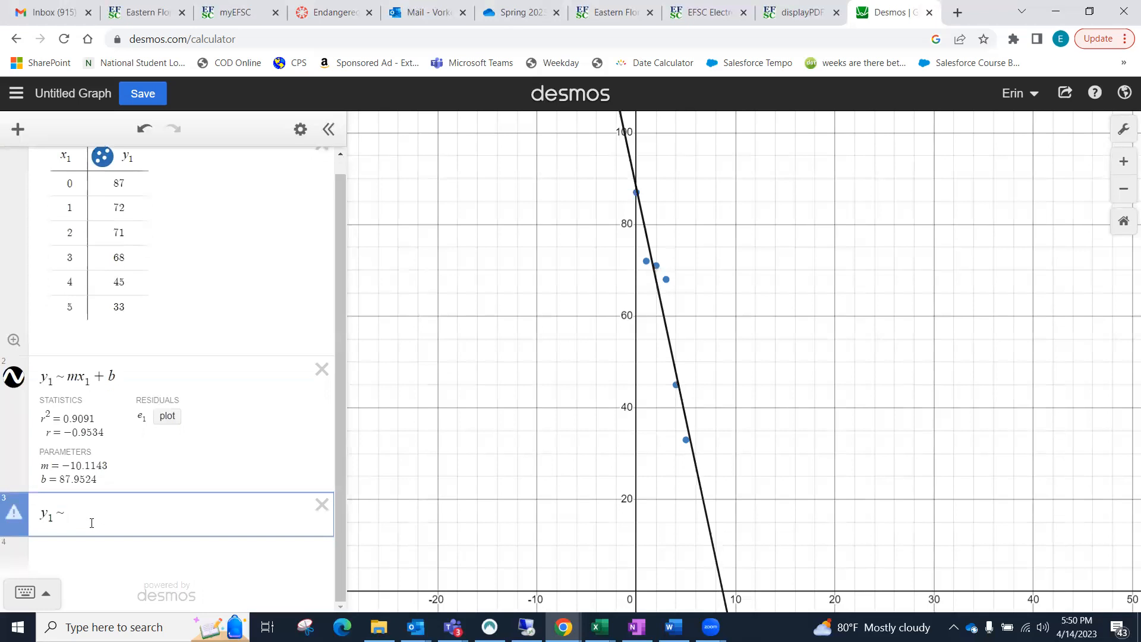
type("a(b)")
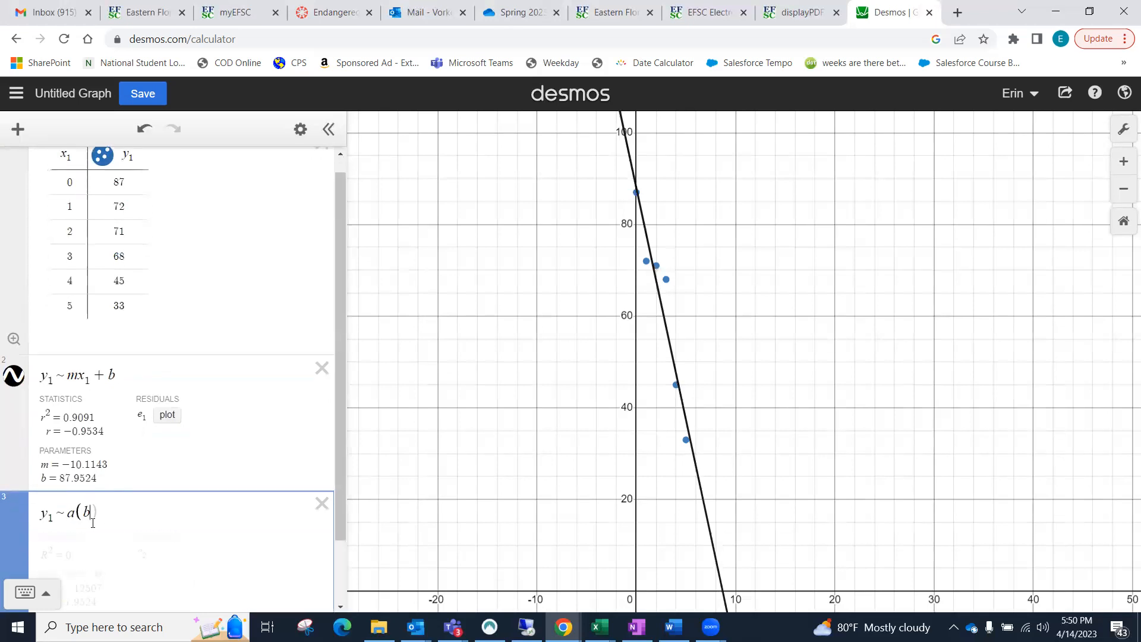
type("^x")
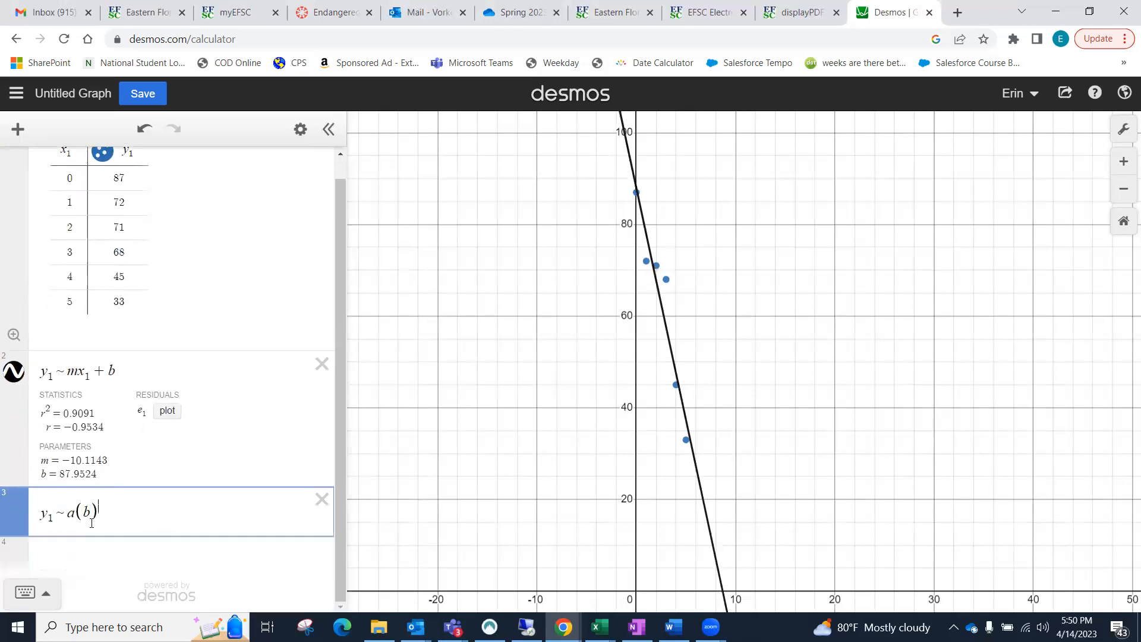
type("1")
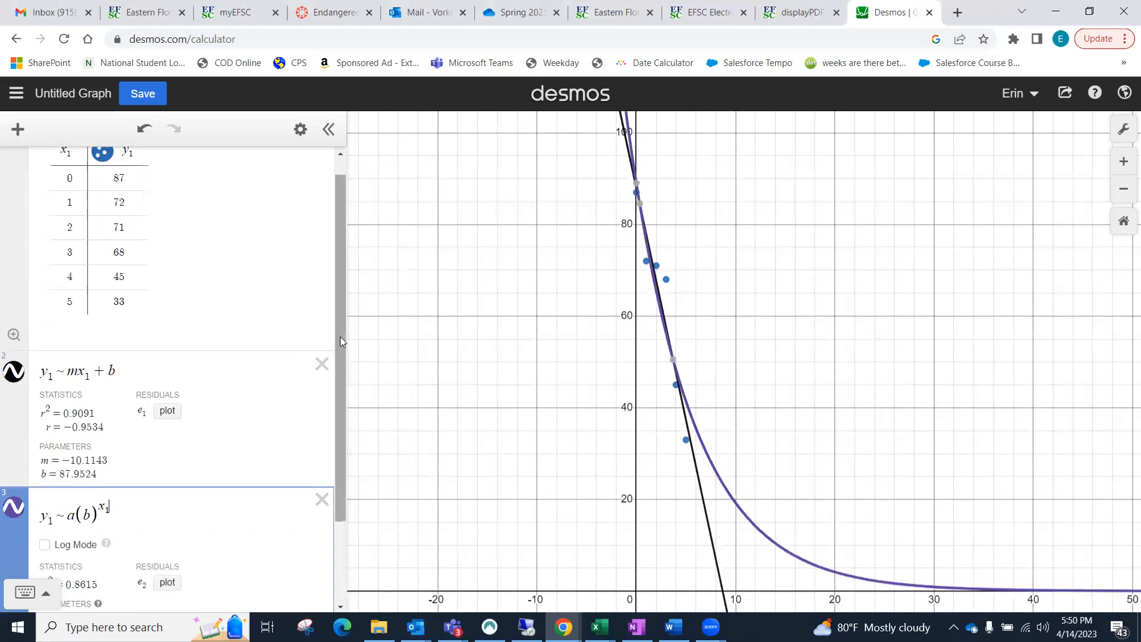
left_click_drag(340, 335, 334, 447)
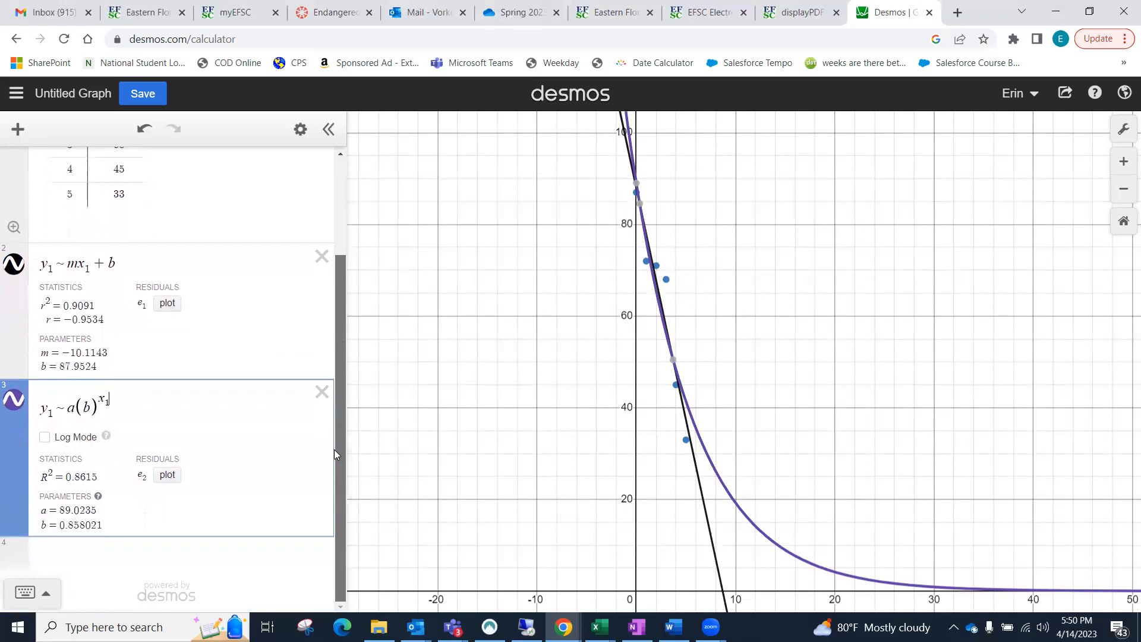
left_click_drag(67, 511, 111, 524)
left_click(110, 524)
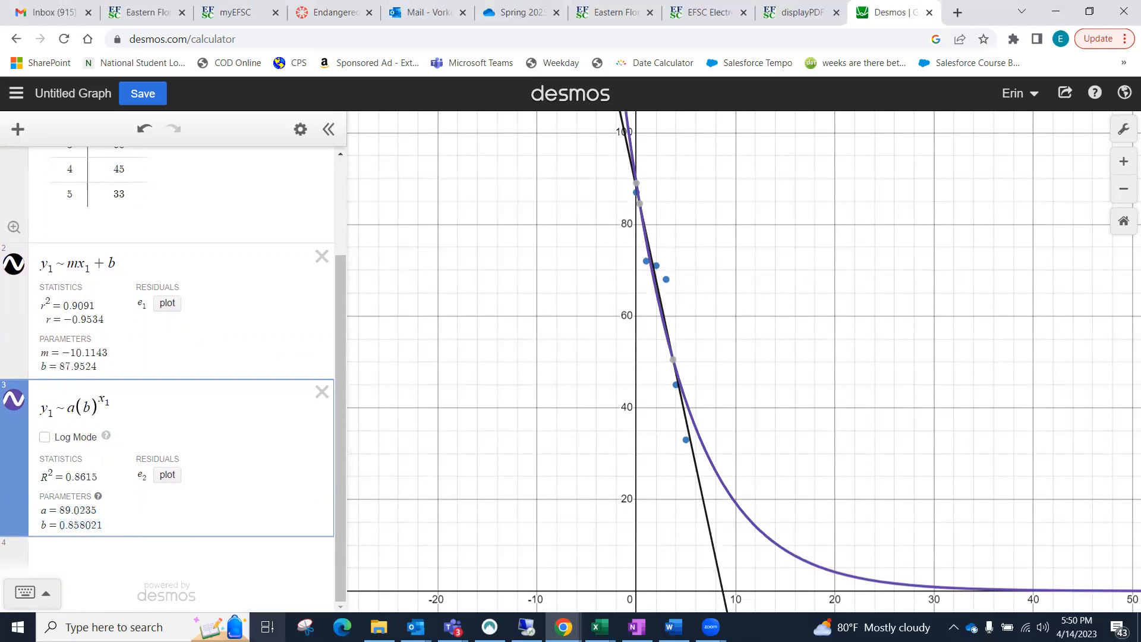
Step: Check the degree 9 equation in the Canvas instructions and start a new regression in Desmos with y1 ~ a9x1^9
left_click(334, 13)
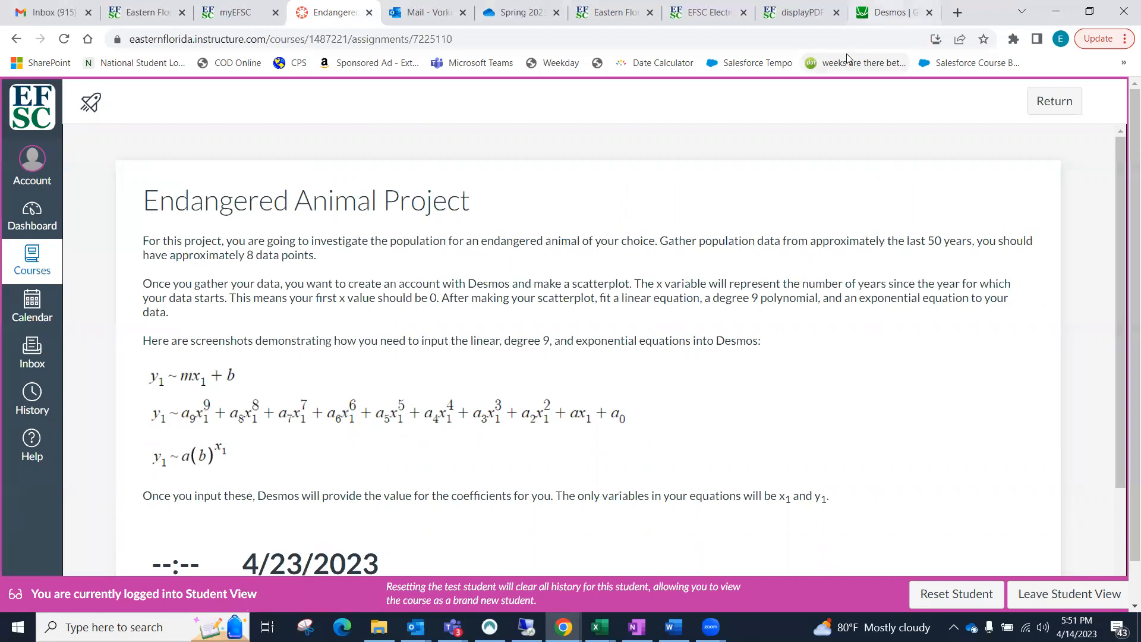
left_click(889, 13)
left_click(152, 541)
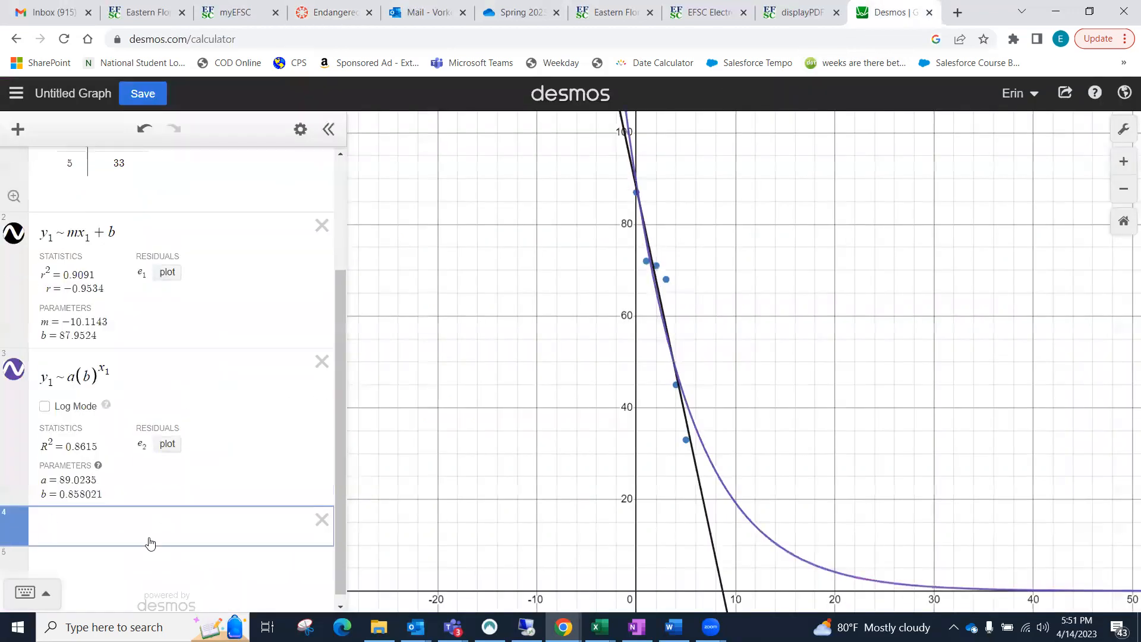
type("y1~a")
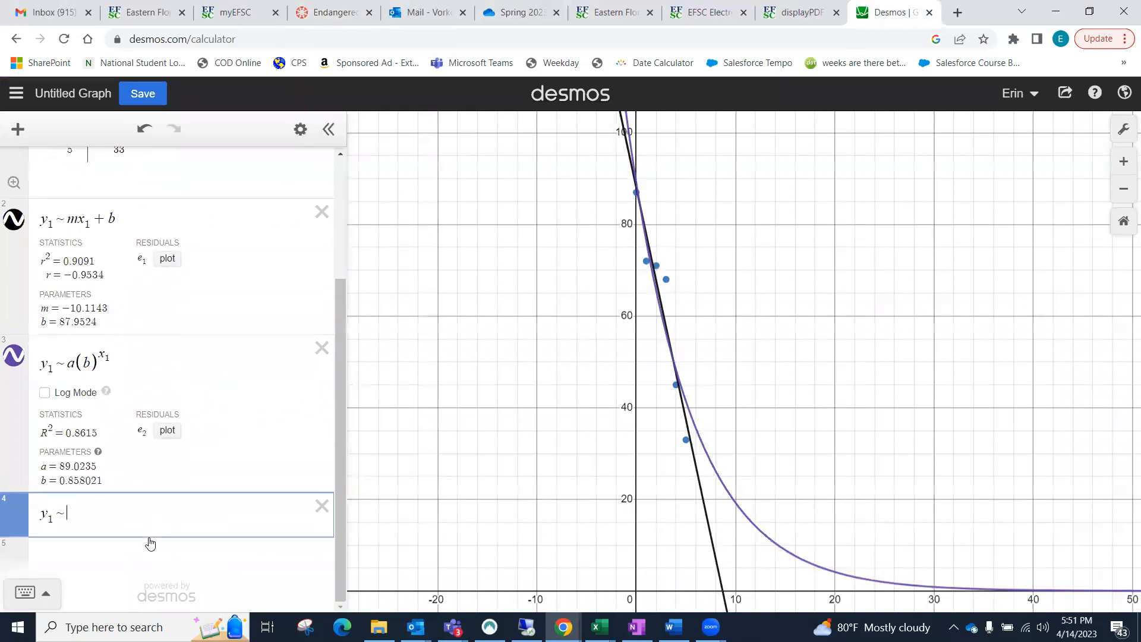
type("9")
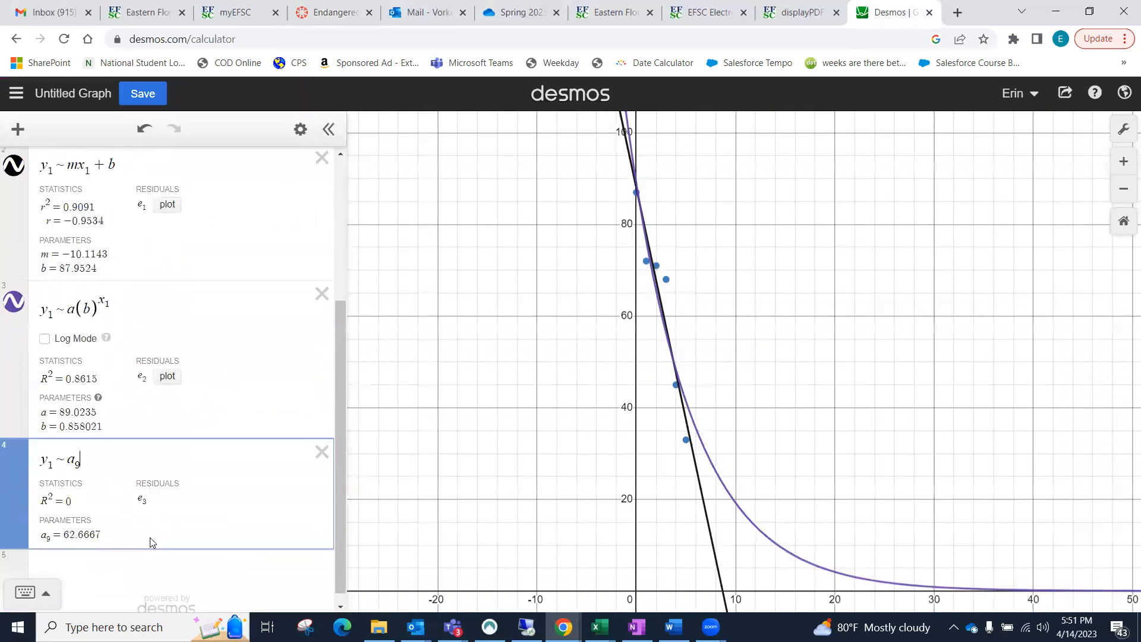
type("x1")
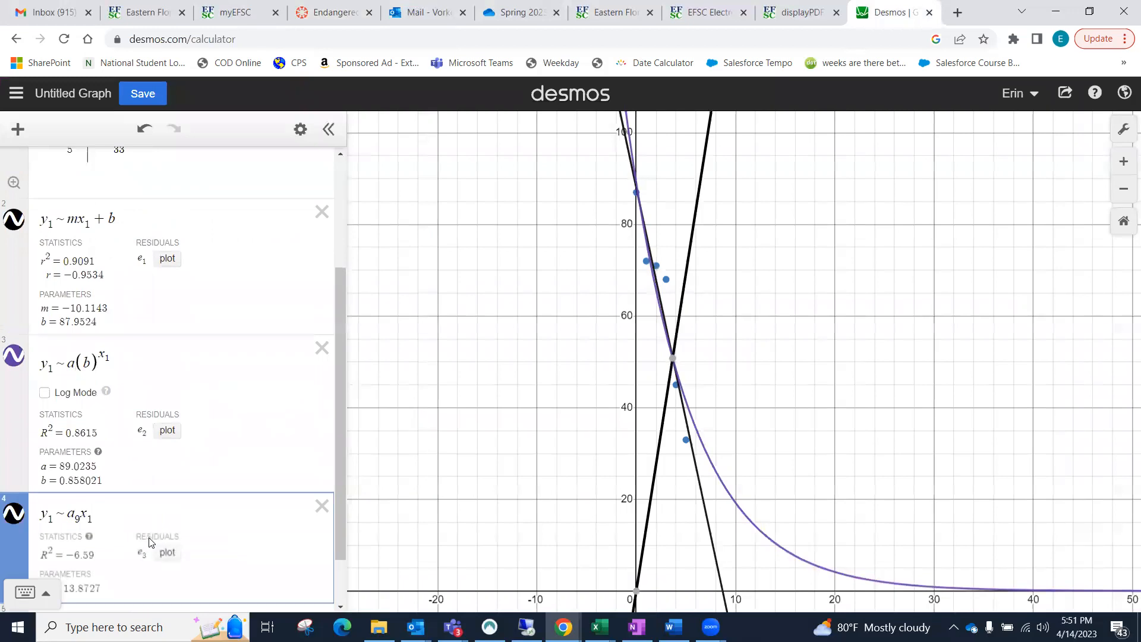
type("^9")
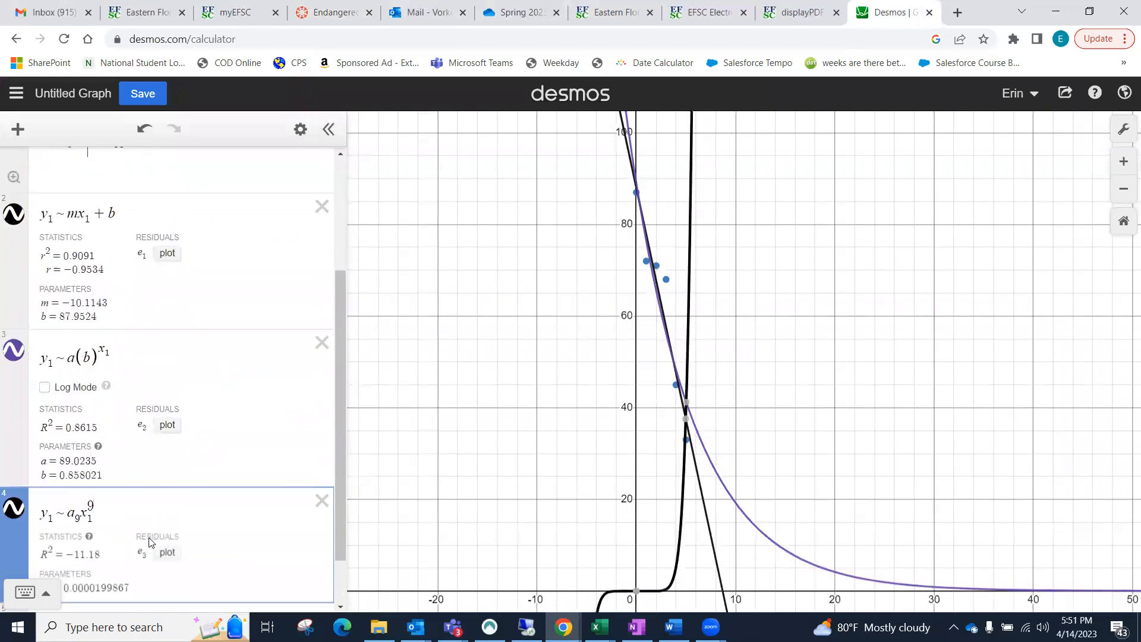
key("Right")
Step: Add the terms a8x1^8 and a7x1^7 to the polynomial regression
type("+")
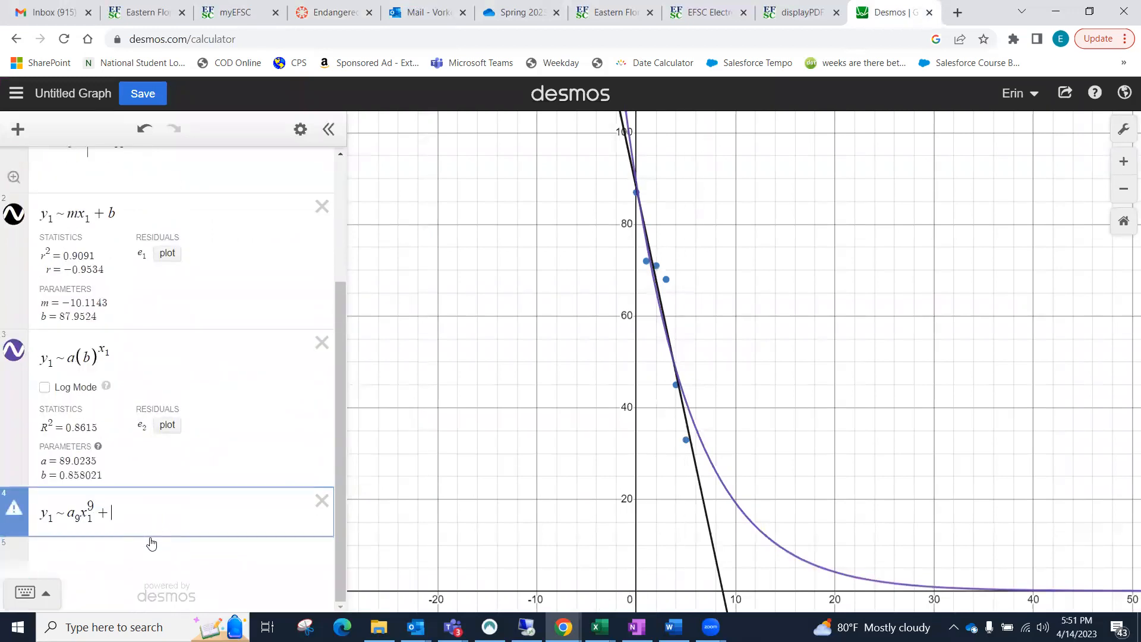
type("a8x1^8")
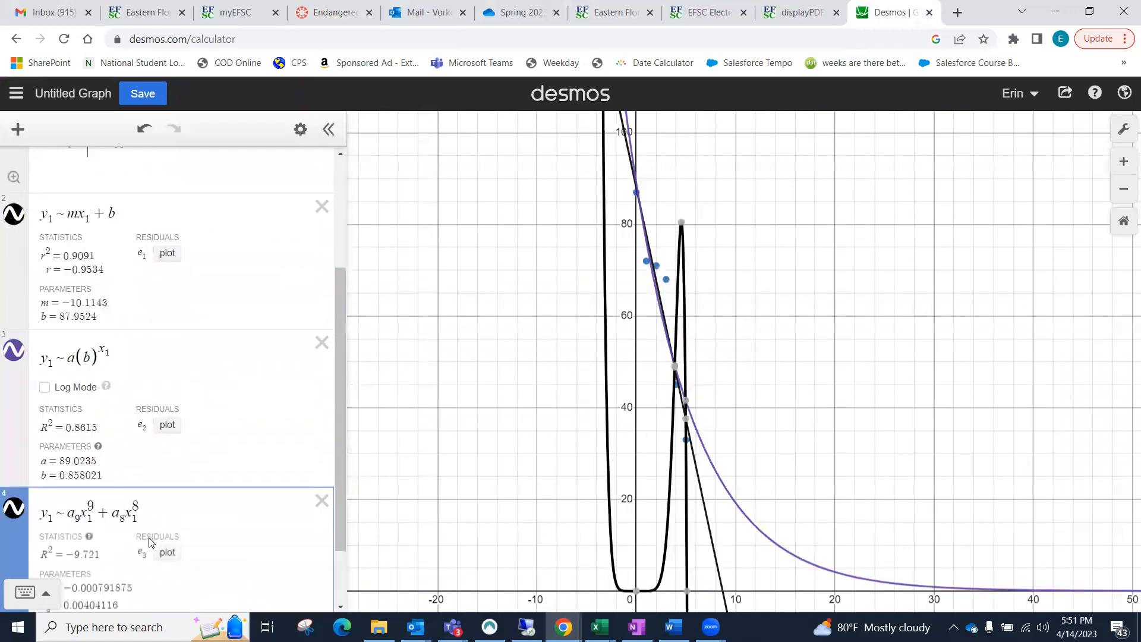
key("Right")
type("+a_7x_1")
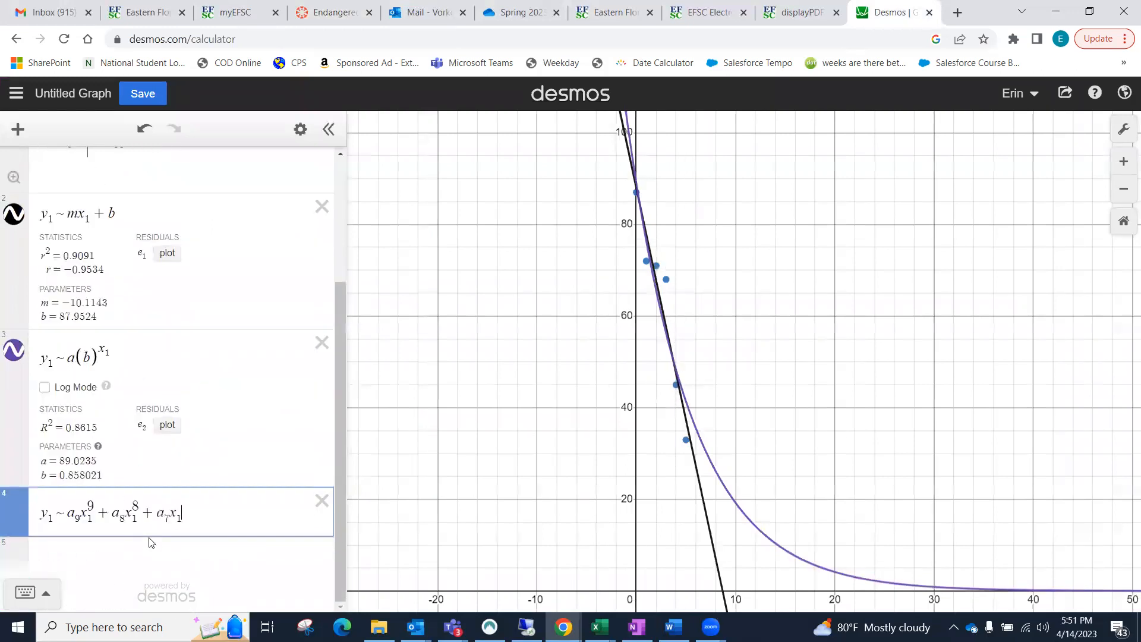
type("^7")
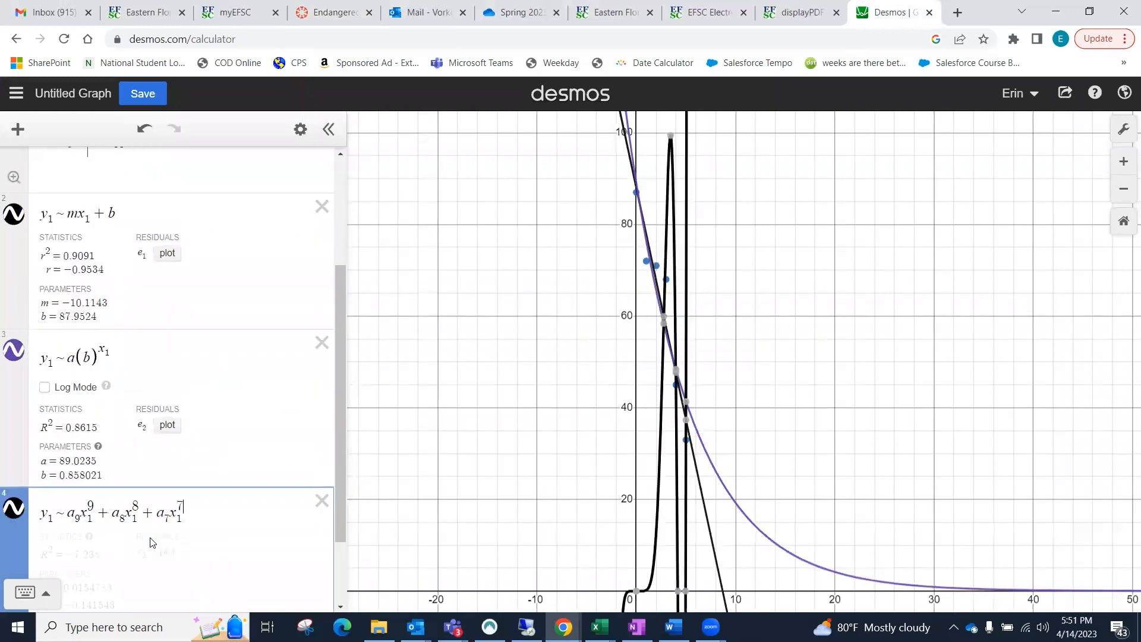
Step: Extend the polynomial regression with the terms a6x1^6 and a5x1^5
key("Right")
type("+ ")
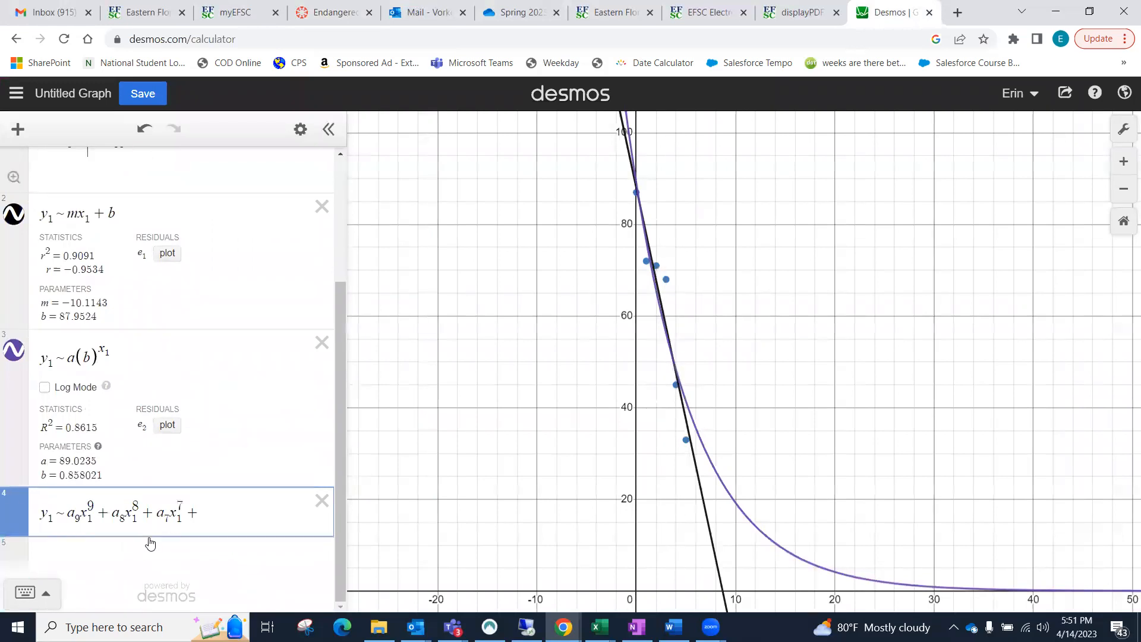
type("a6")
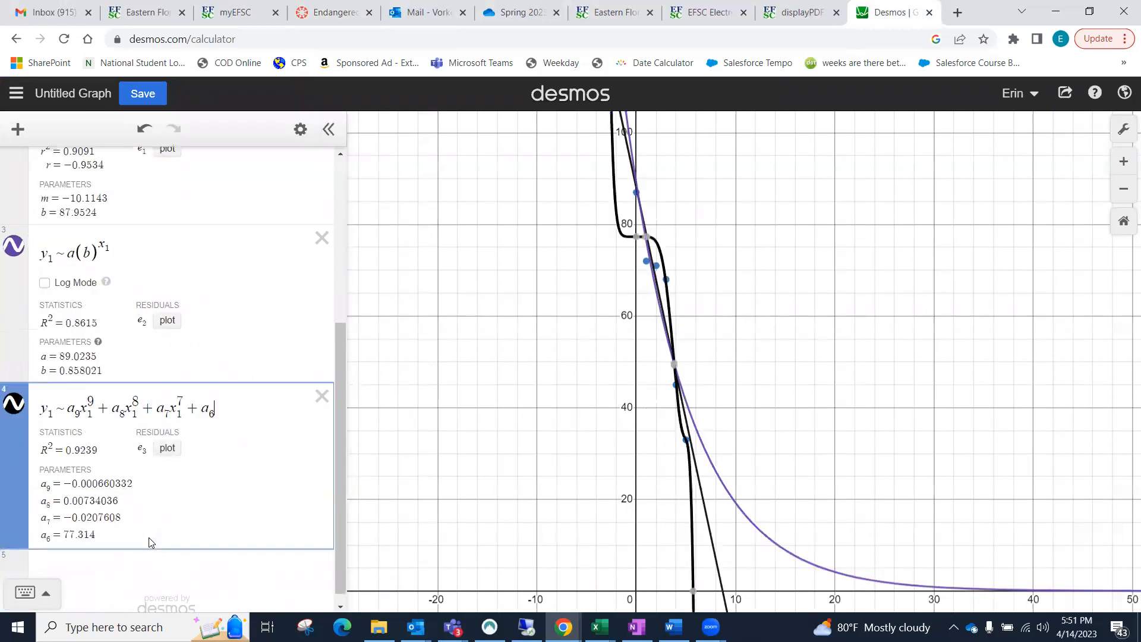
type("x1^6")
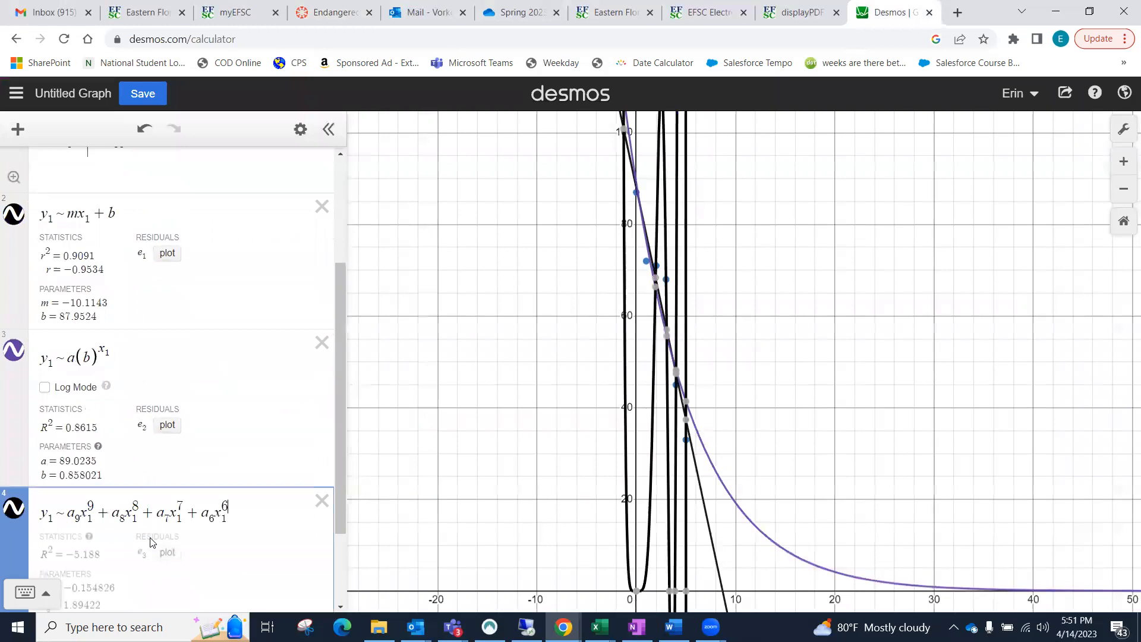
key("Right")
type("+")
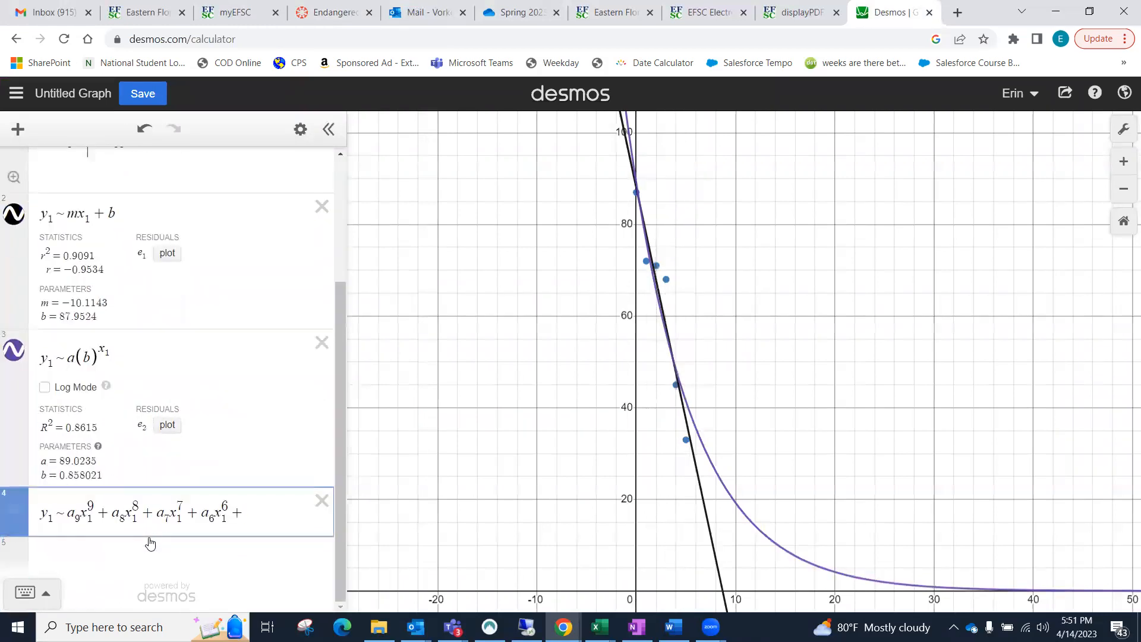
type(" a_5x_1^5")
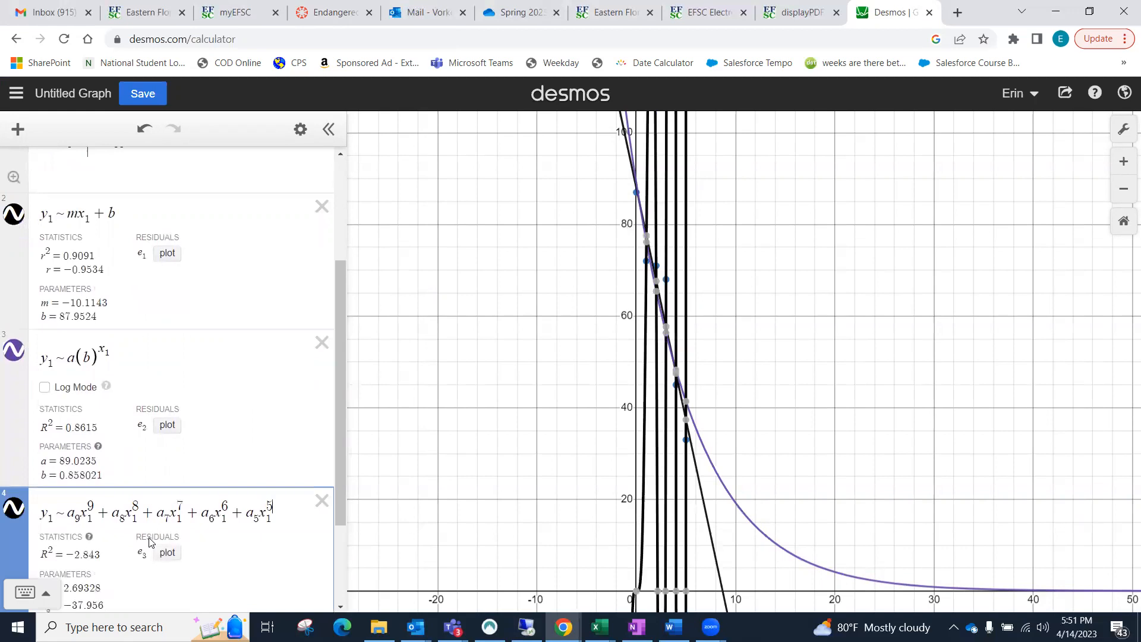
Step: Continue the polynomial regression with the terms a4x1^4 and a3x1^3
key("Right")
type("+ ")
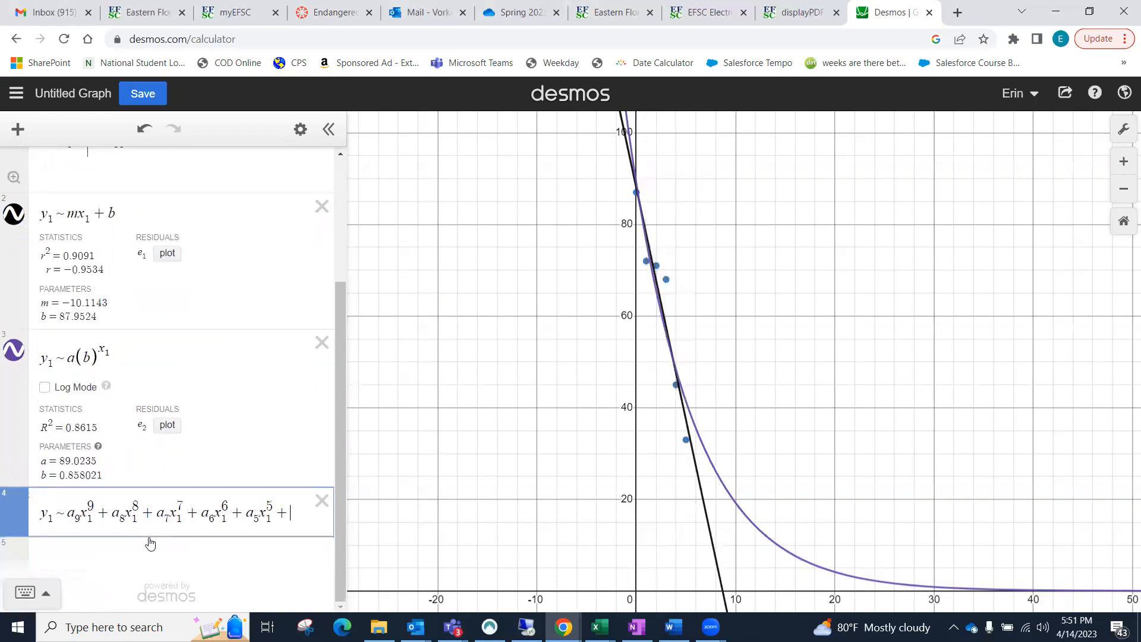
type("a4")
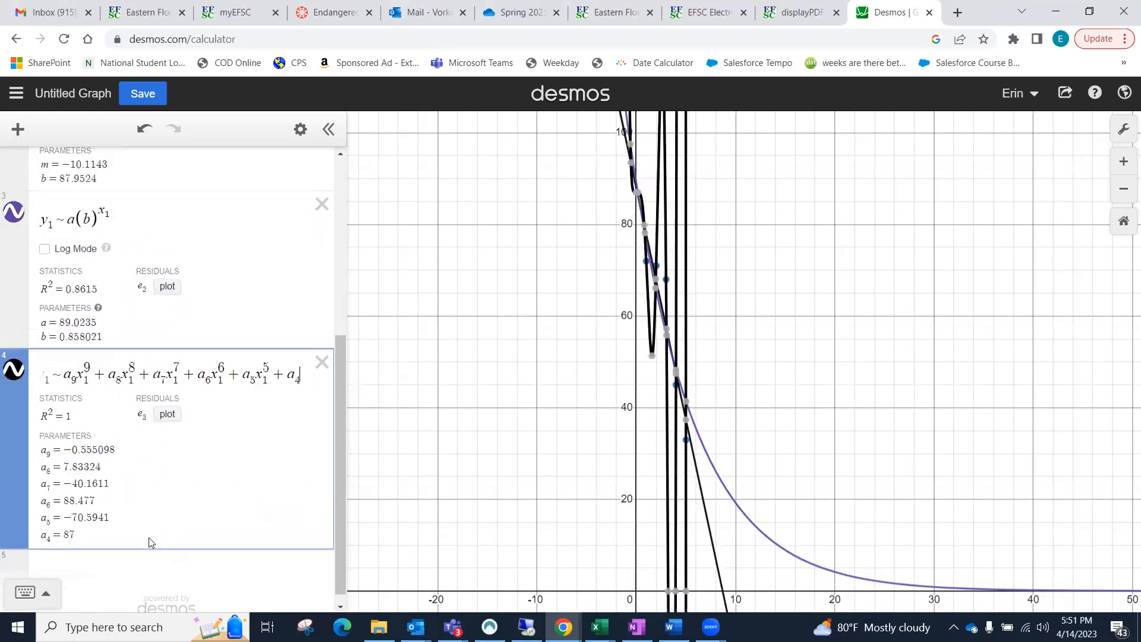
type("x1^4")
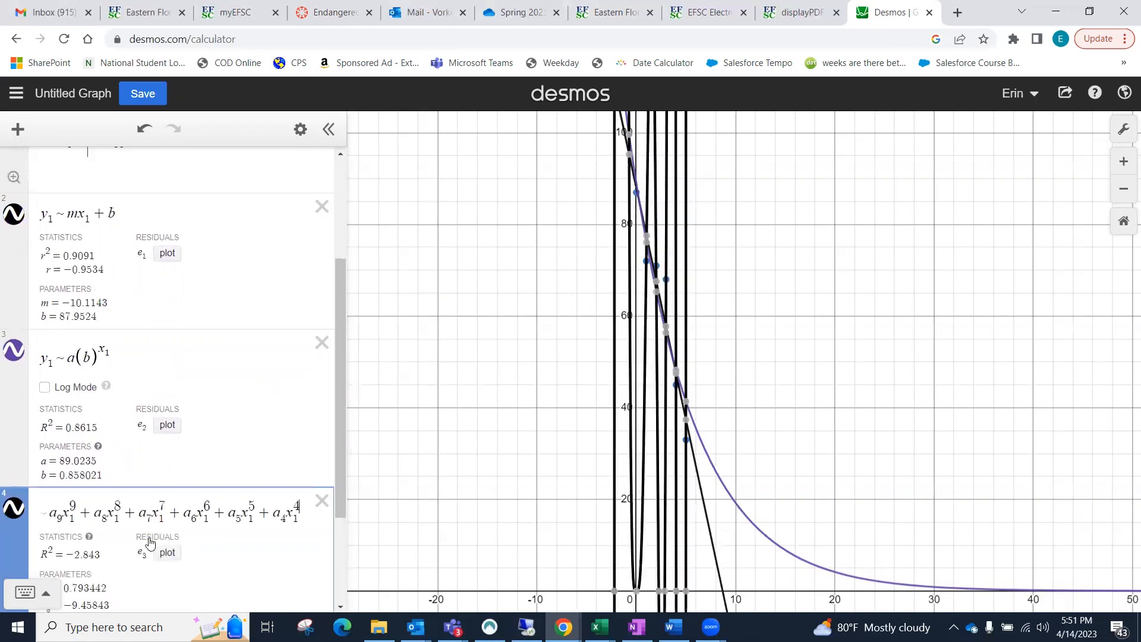
key("Right")
type("+ ")
type("a3x1")
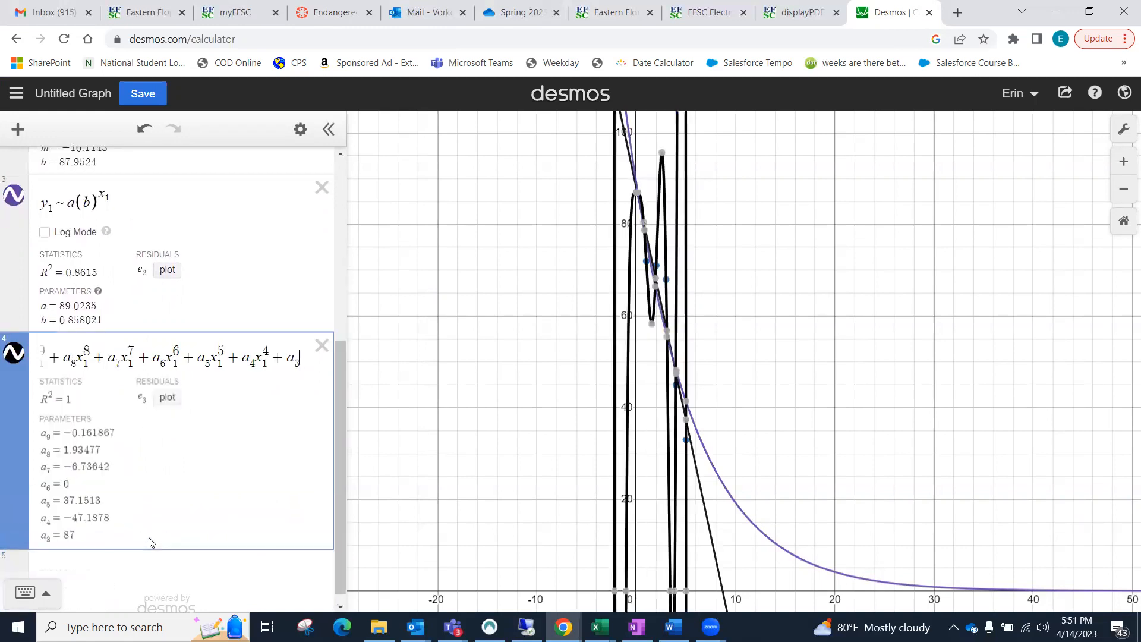
type("^3")
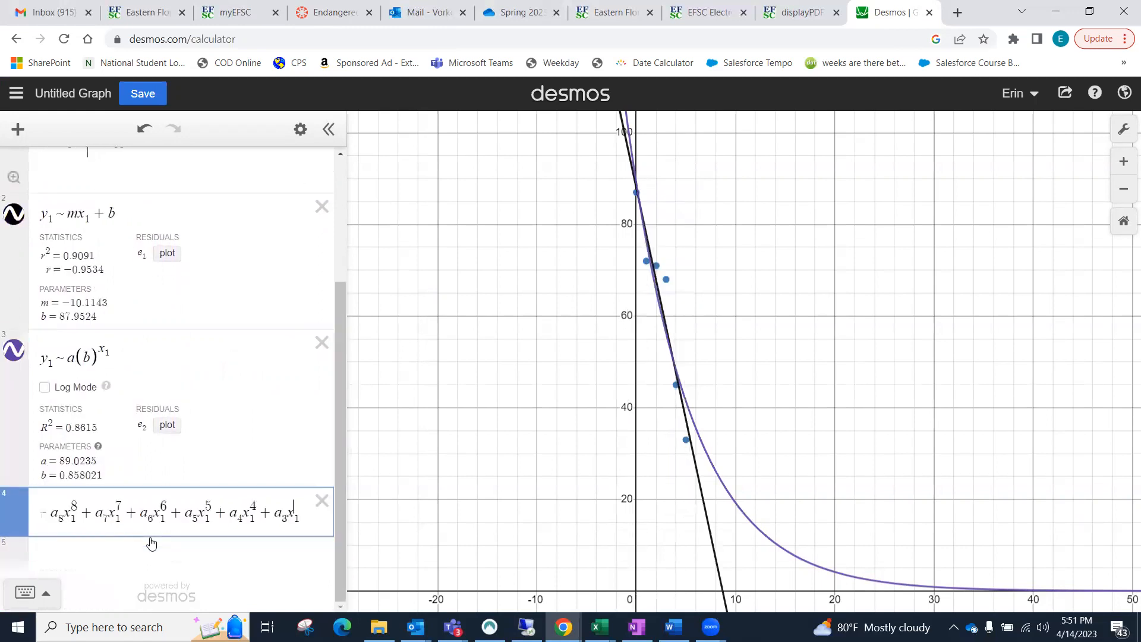
Step: Complete the degree 9 regression with the terms a2x1^2, a1x1 and the constant a0
key("Right")
type("+ a")
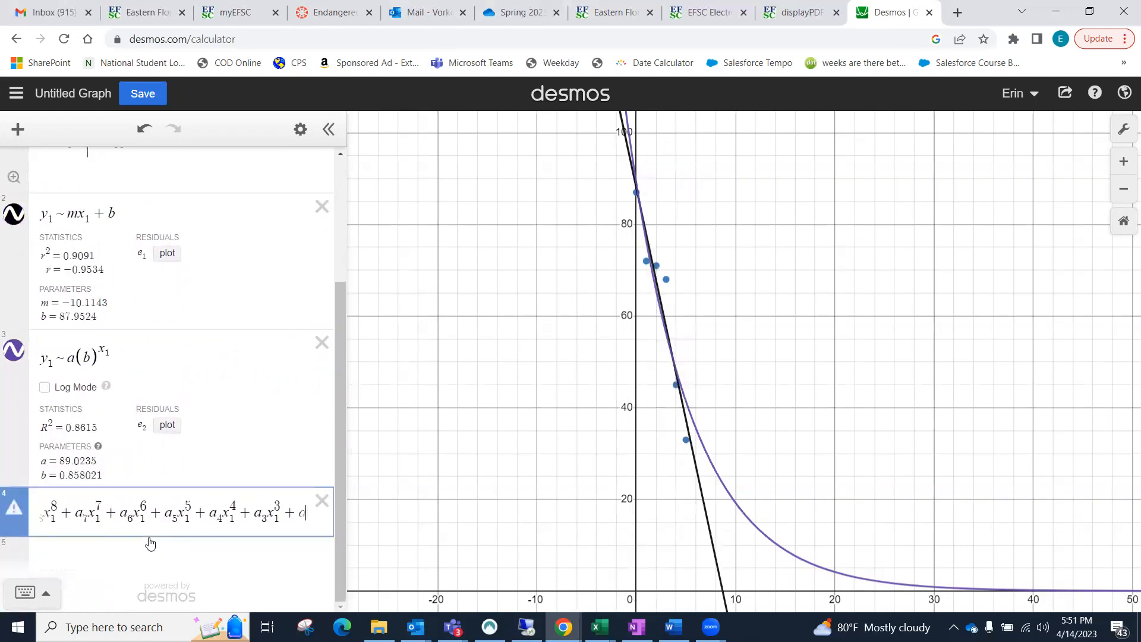
type("_2x_1^2")
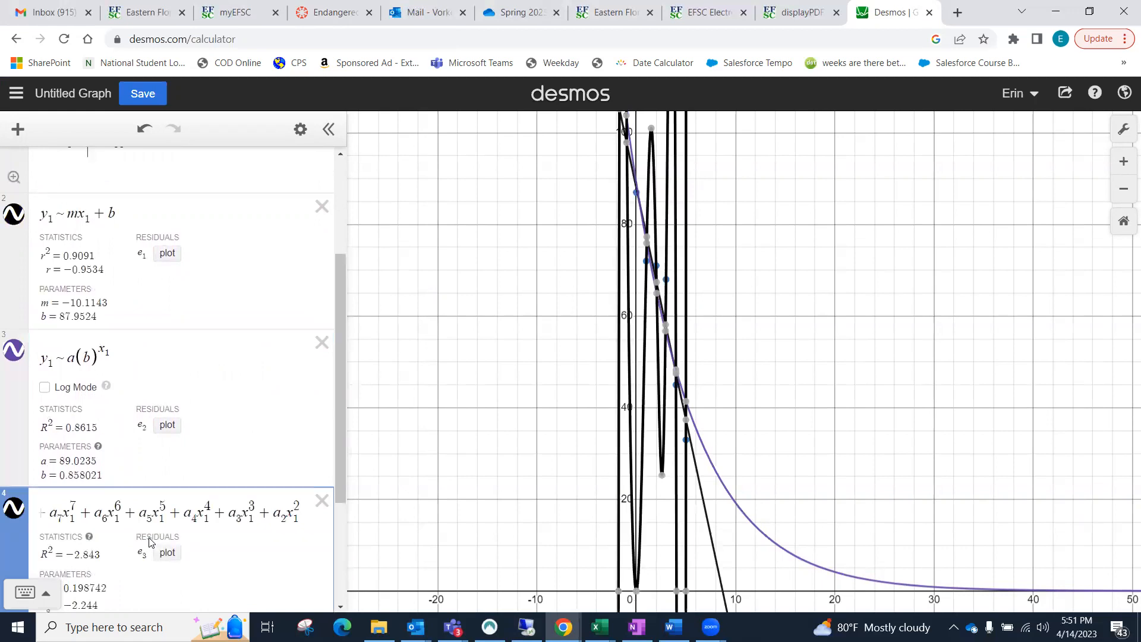
key("Right")
type("+ a1x1 ")
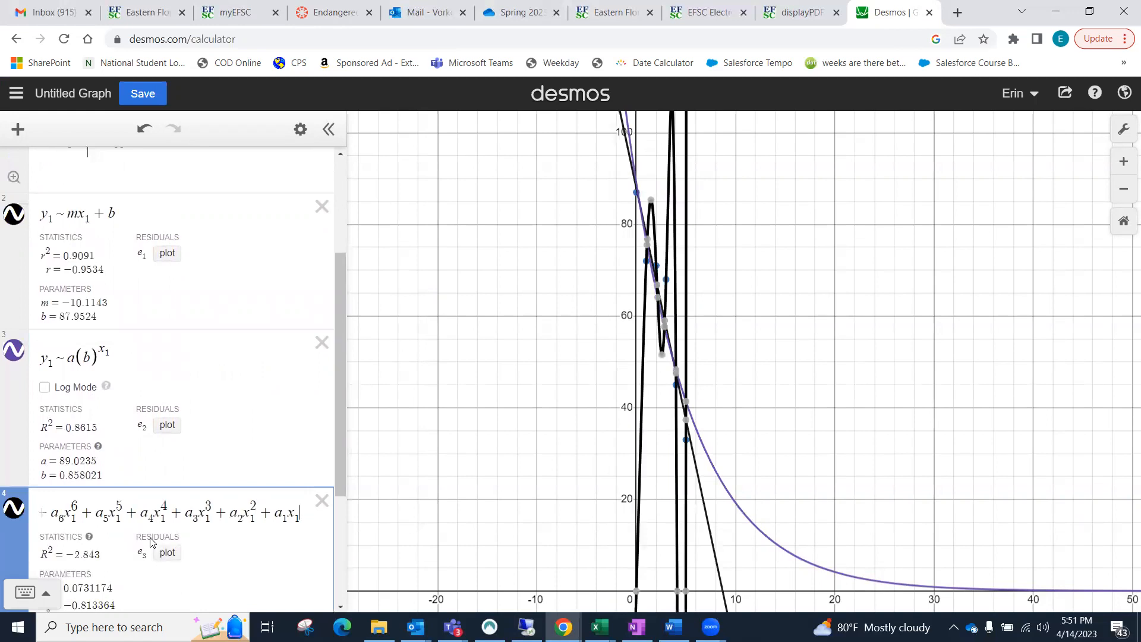
type("+ a0")
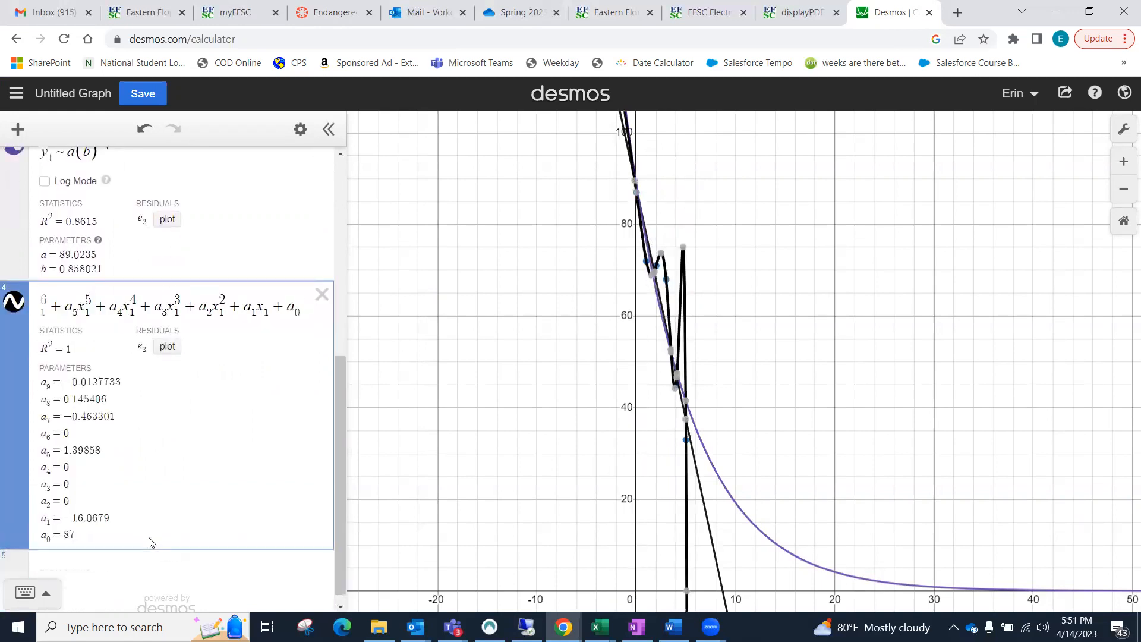
left_click(549, 426)
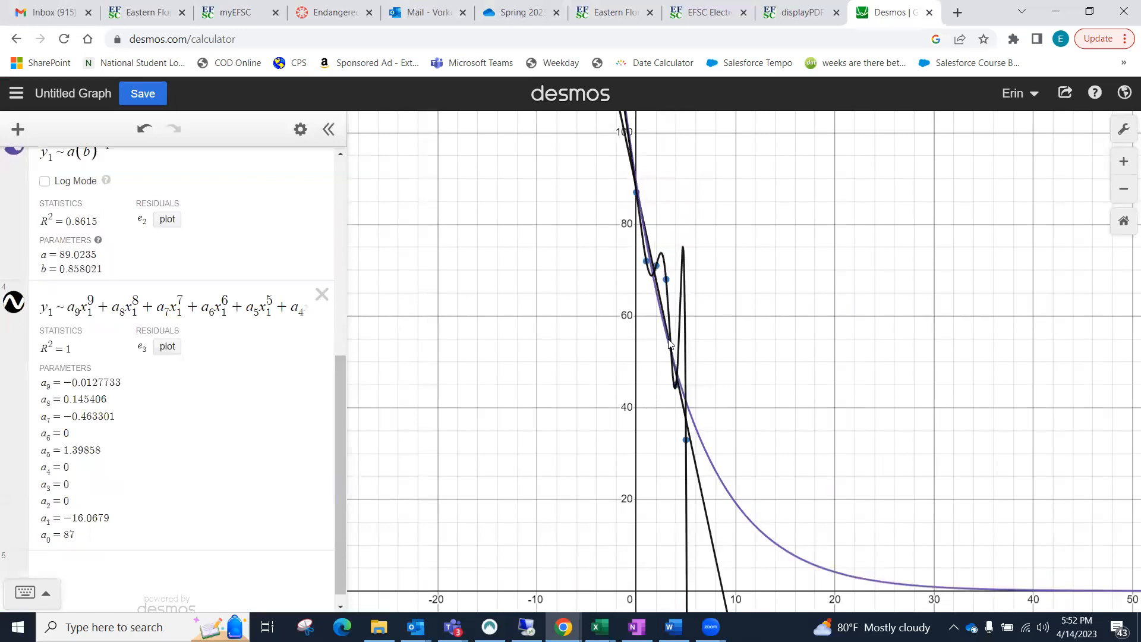
Step: Toggle the linear regression's visibility off and on to identify its line among the plotted curves
left_click_drag(336, 372, 336, 228)
left_click(18, 294)
left_click(18, 294)
left_click(18, 294)
left_click(18, 294)
left_click(19, 296)
left_click(19, 295)
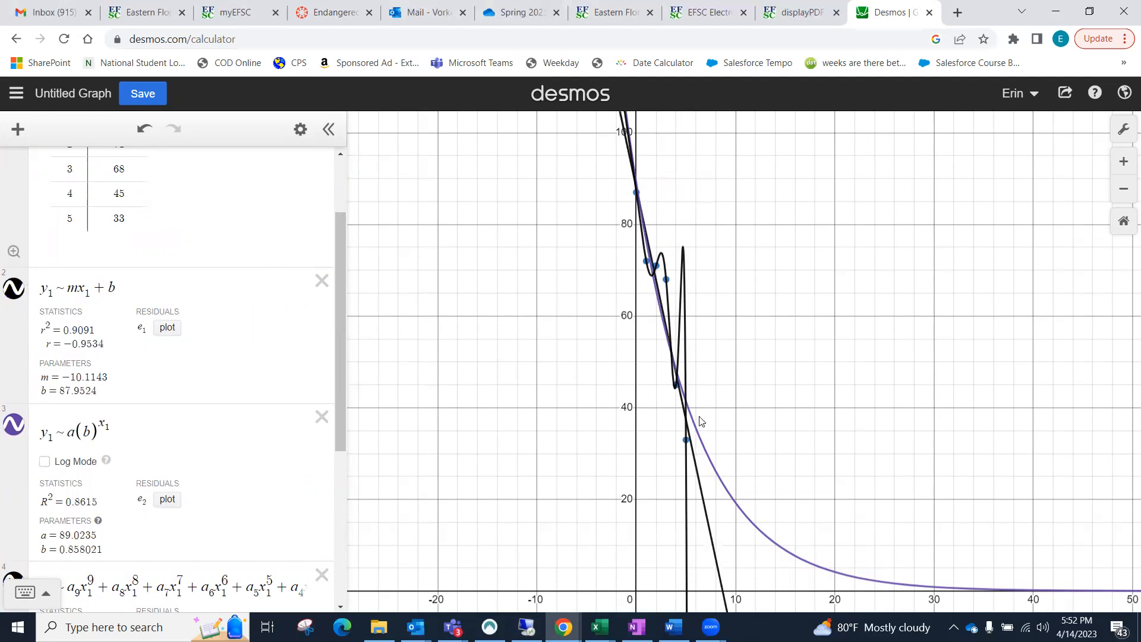
Step: Hide the linear and exponential curves to view the degree 9 polynomial alone, and show both again
left_click(15, 289)
left_click(17, 426)
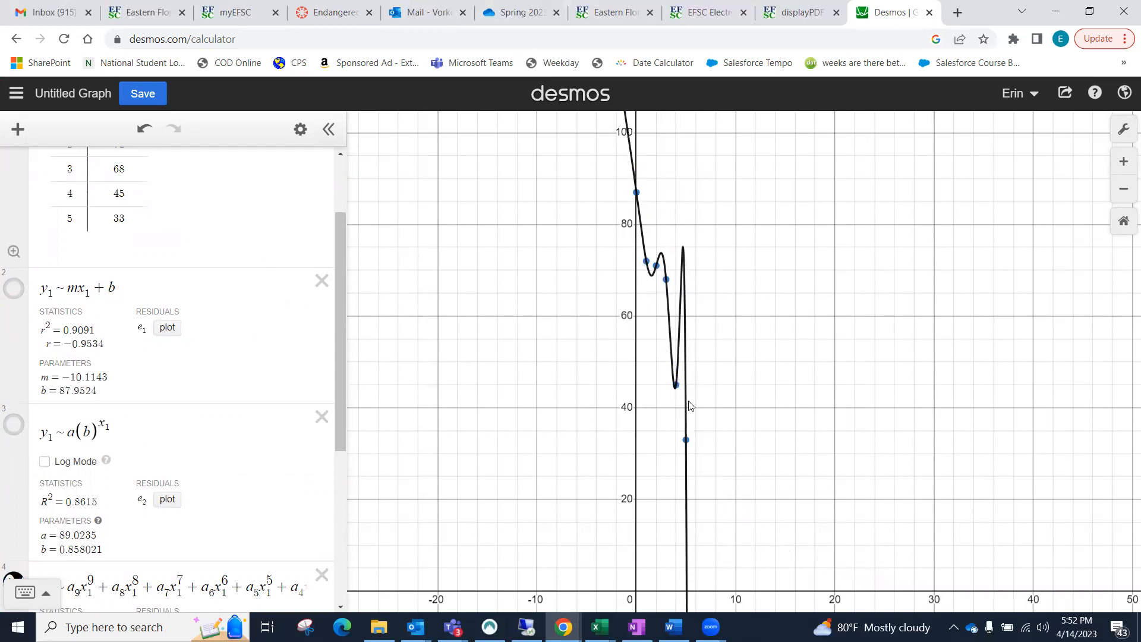
left_click(18, 291)
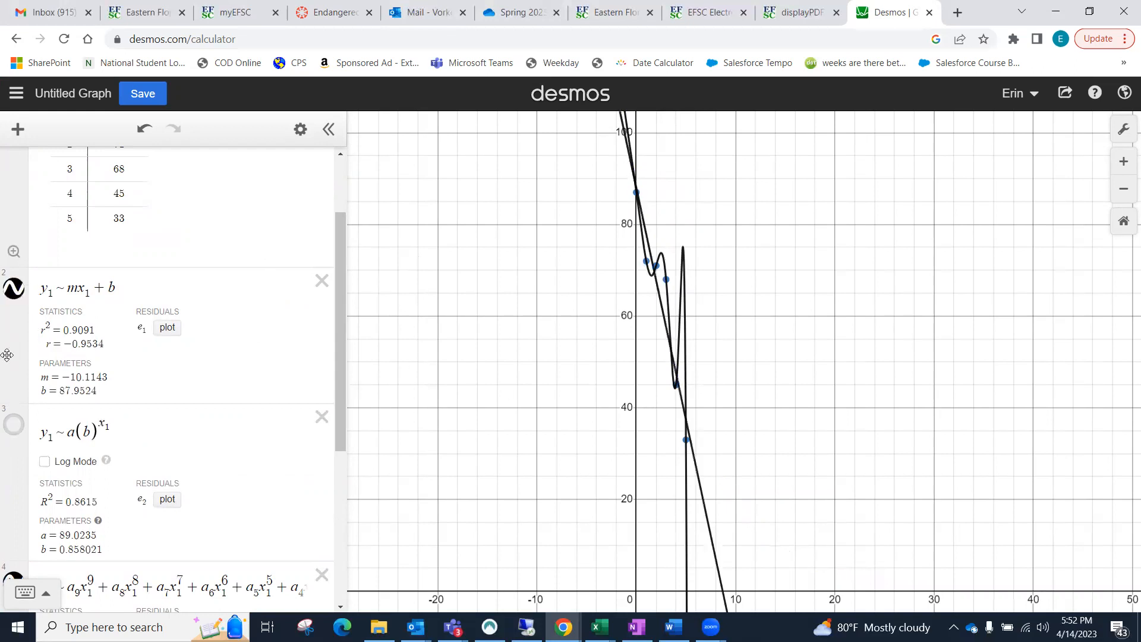
left_click(17, 427)
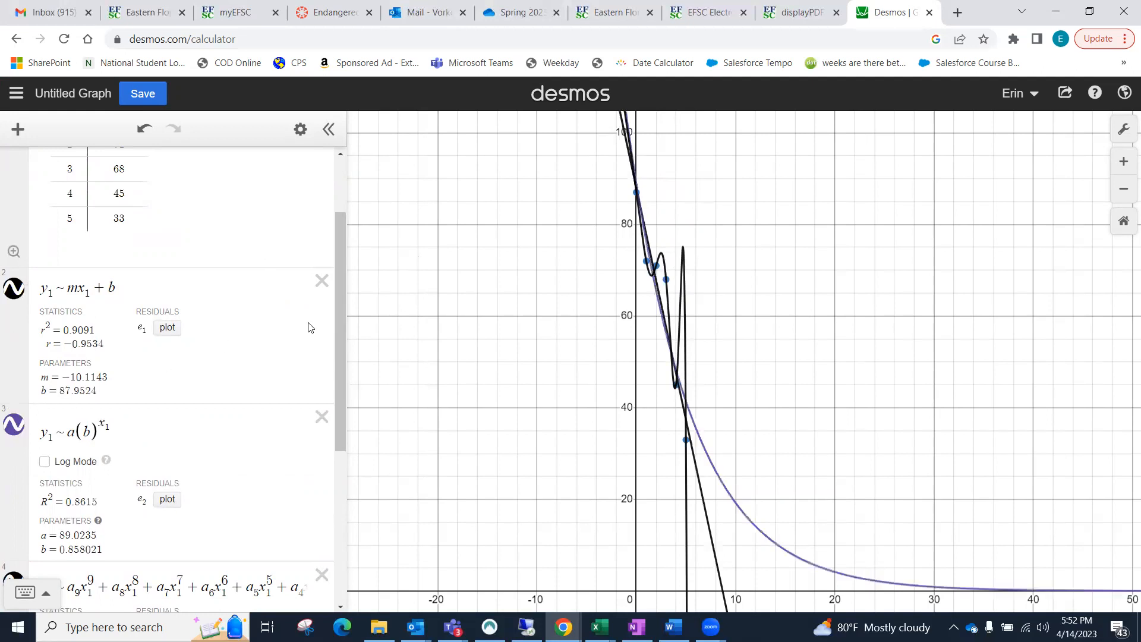
Step: Examine the degree 9 regression's fitted coefficients and reread the Endangered Animal Project instructions in Canvas
left_click_drag(337, 323, 349, 493)
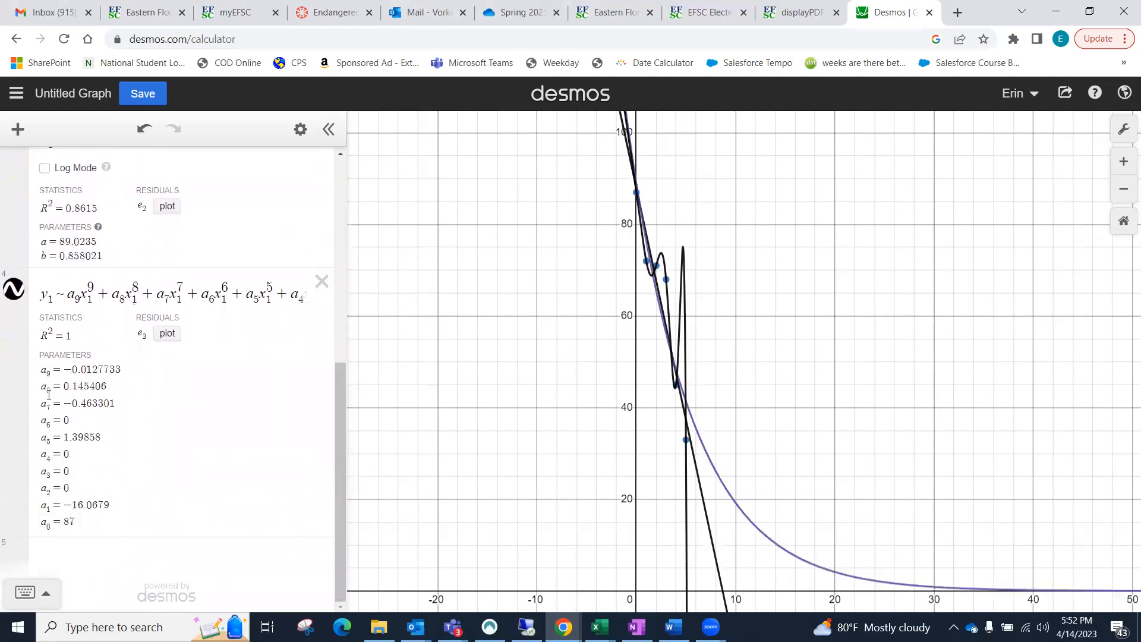
left_click_drag(61, 368, 125, 371)
left_click(121, 369)
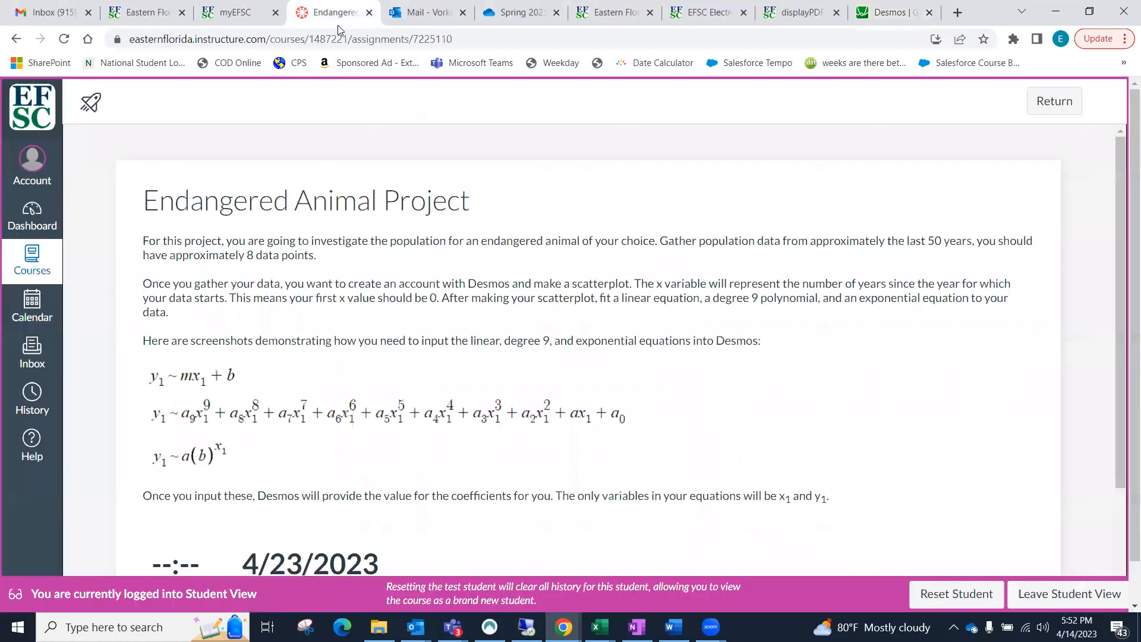
left_click(336, 22)
mouse_move(1120, 202)
left_mouse_down()
mouse_move(1123, 273)
mouse_move(1121, 203)
left_mouse_up()
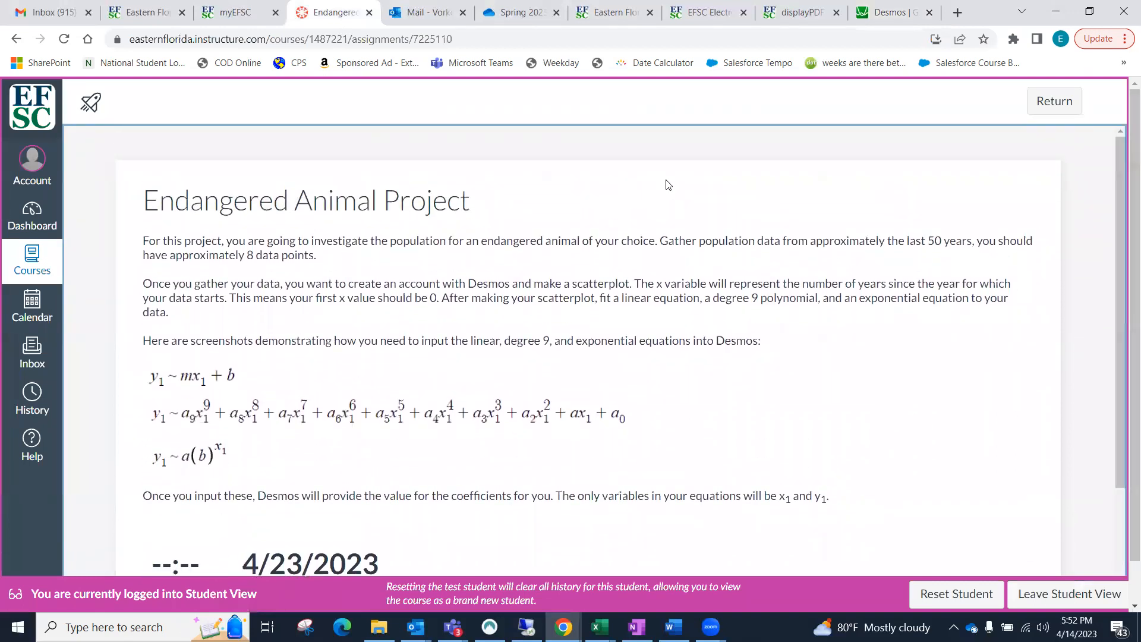
Step: Switch back to Desmos and compare the table's x1 and y1 headings with the variables used in the regressions
left_click(880, 21)
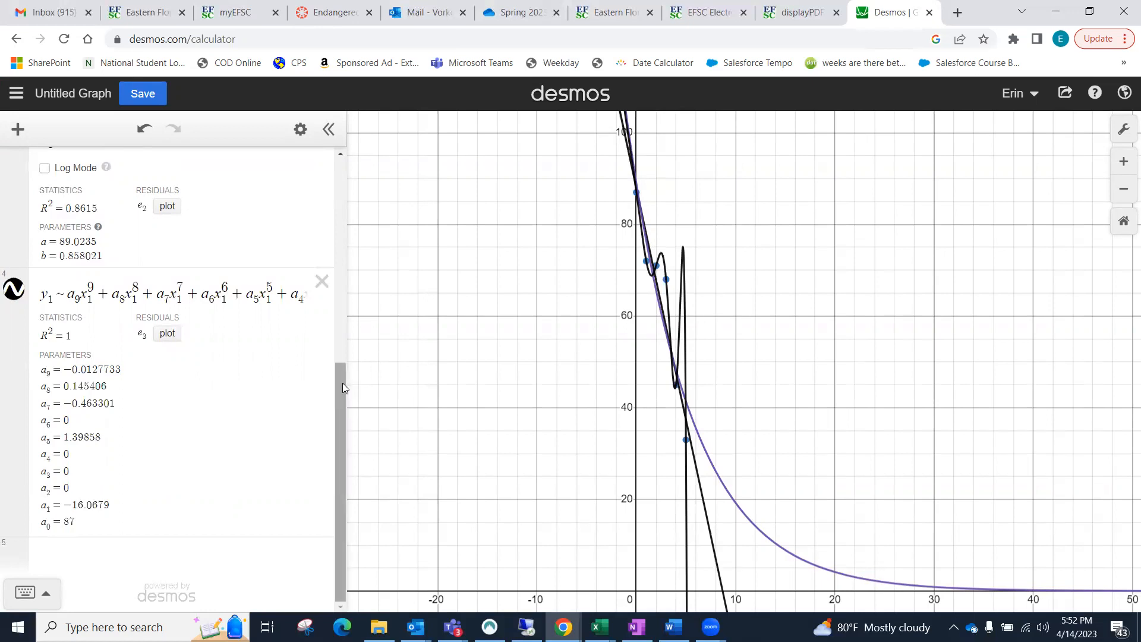
left_click_drag(342, 382, 359, 262)
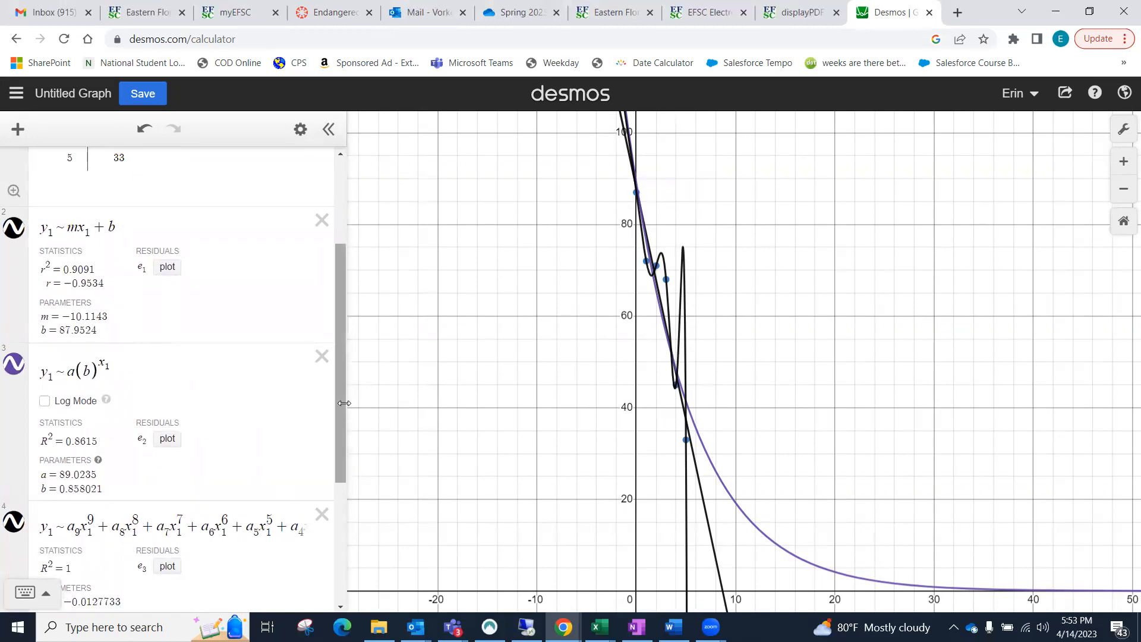
scroll(346, 262, "up", 3)
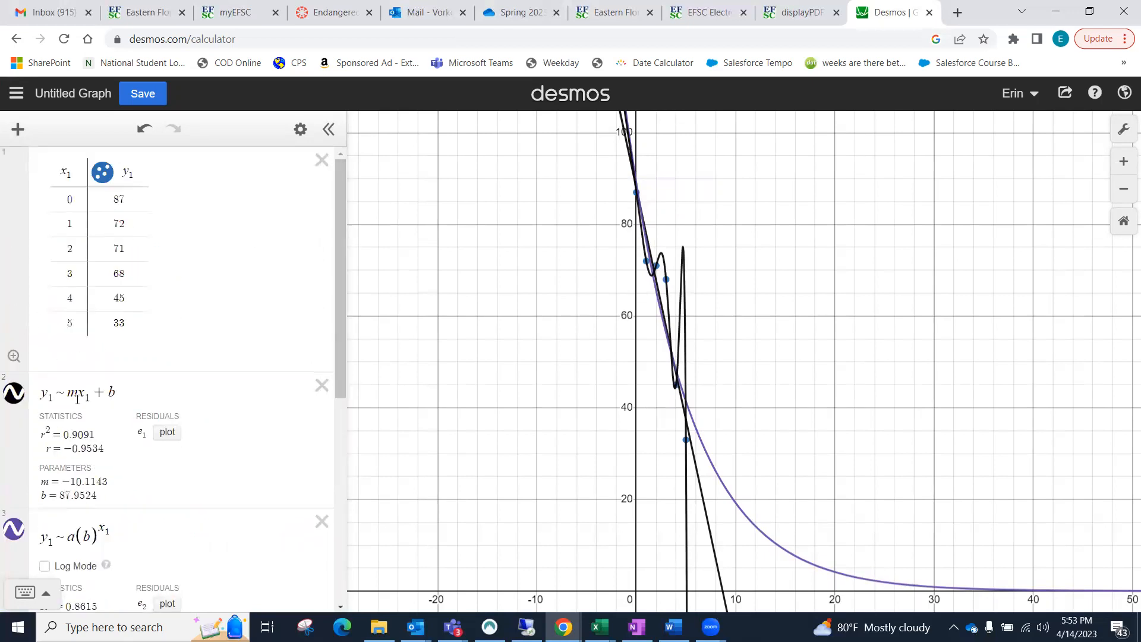
left_click_drag(138, 173, 64, 180)
left_click(79, 176)
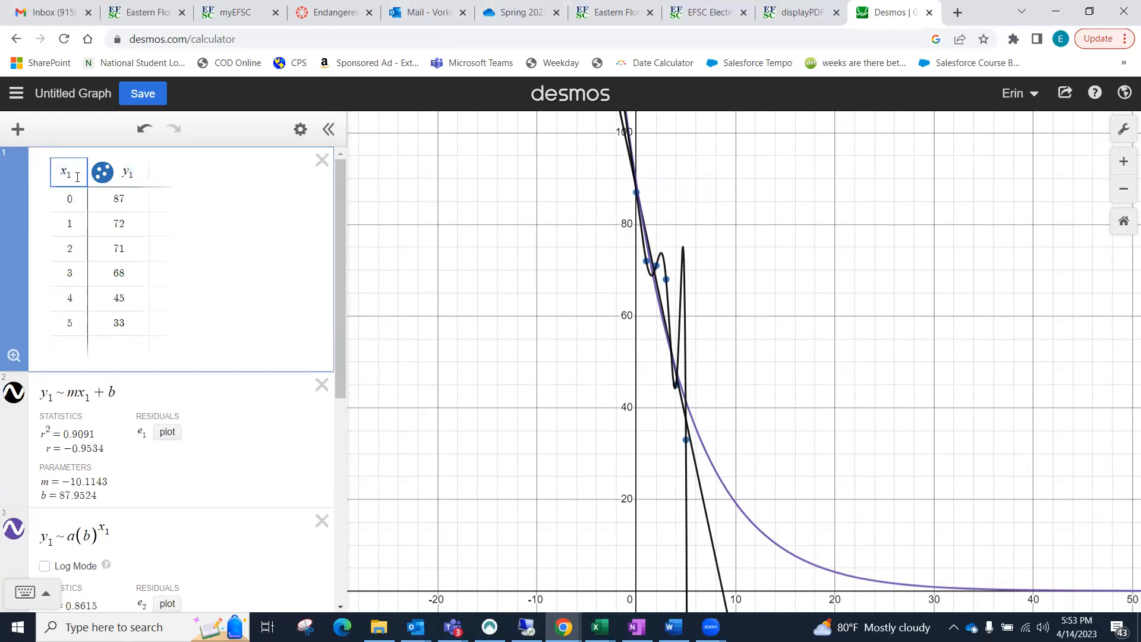